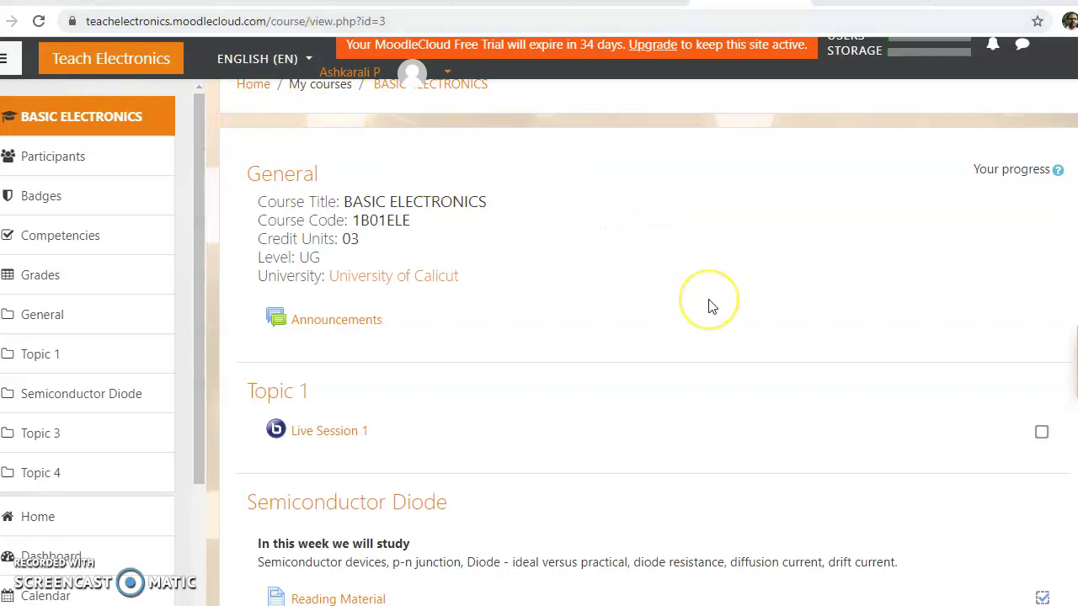
# - Scroll through the Basic Electronics course page to review its sections
pyautogui.scroll(1, 710, 306)
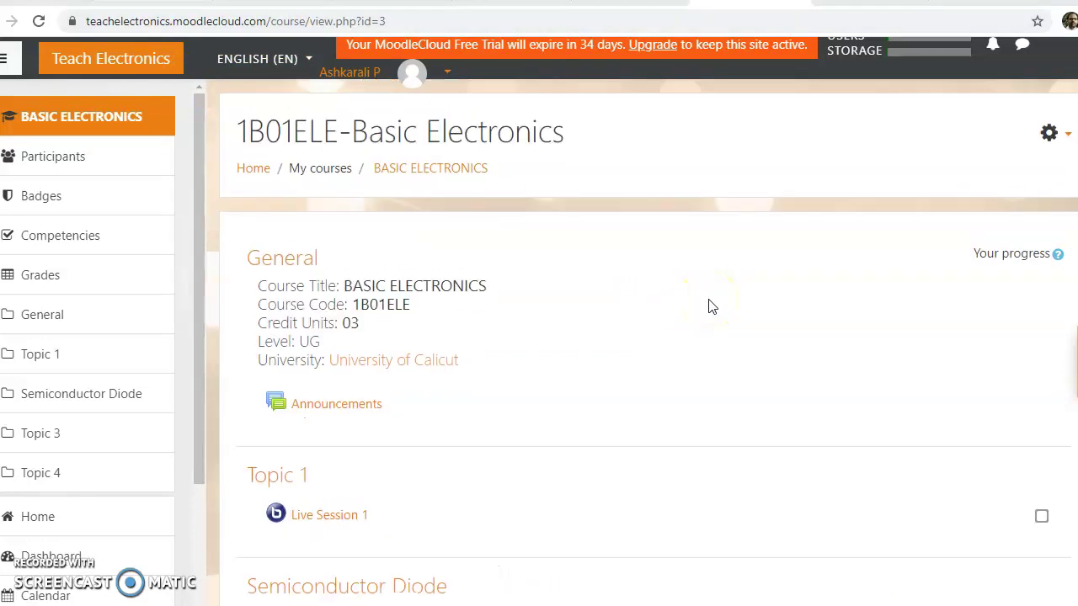
pyautogui.scroll(-3, 710, 306)
pyautogui.scroll(-1, 669, 310)
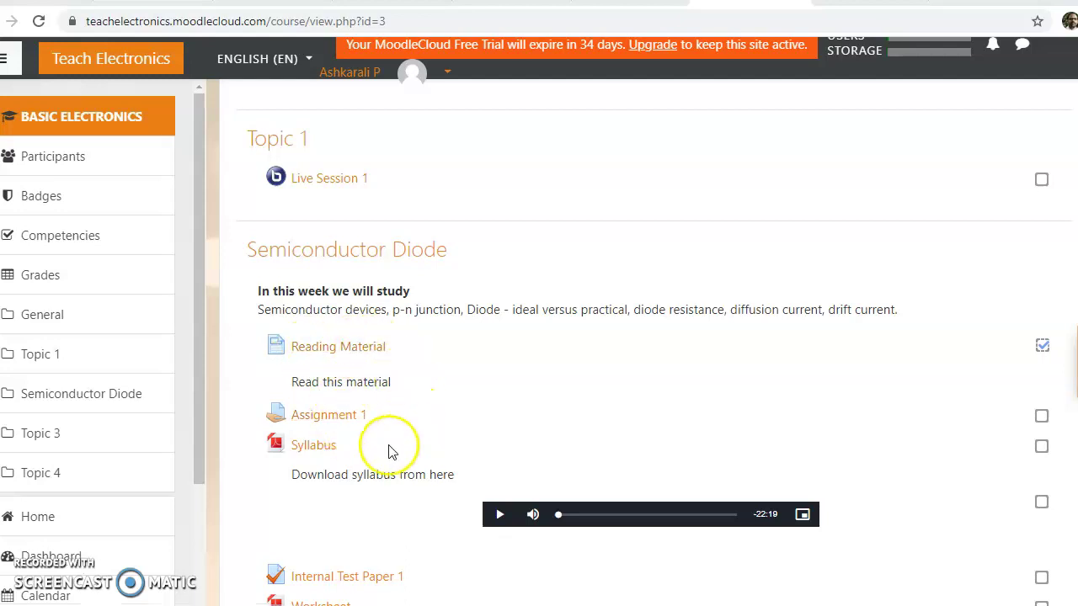
pyautogui.scroll(-2, 390, 452)
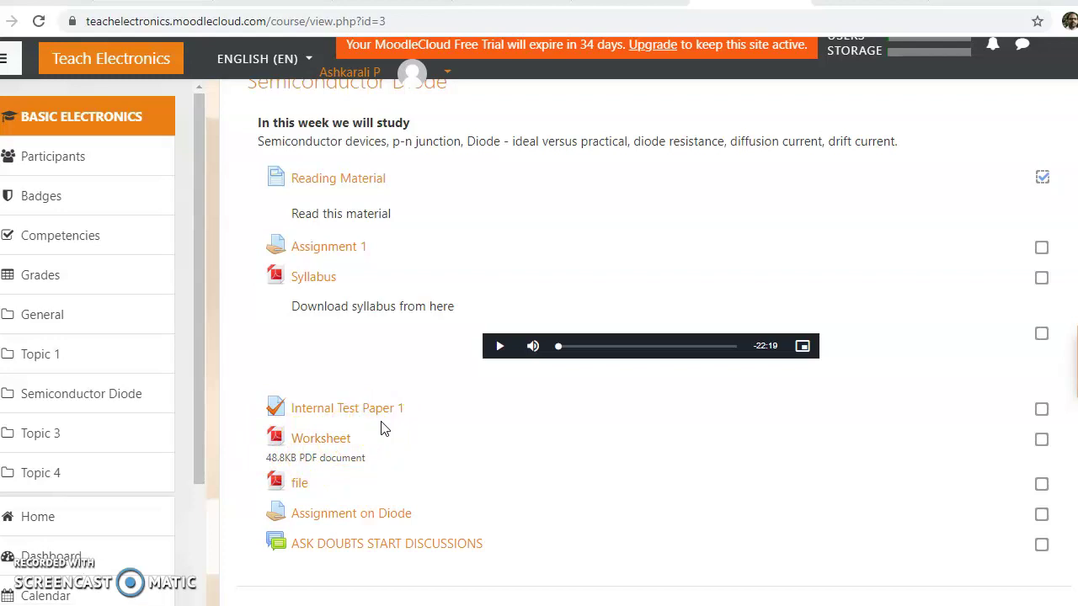
pyautogui.scroll(3, 381, 429)
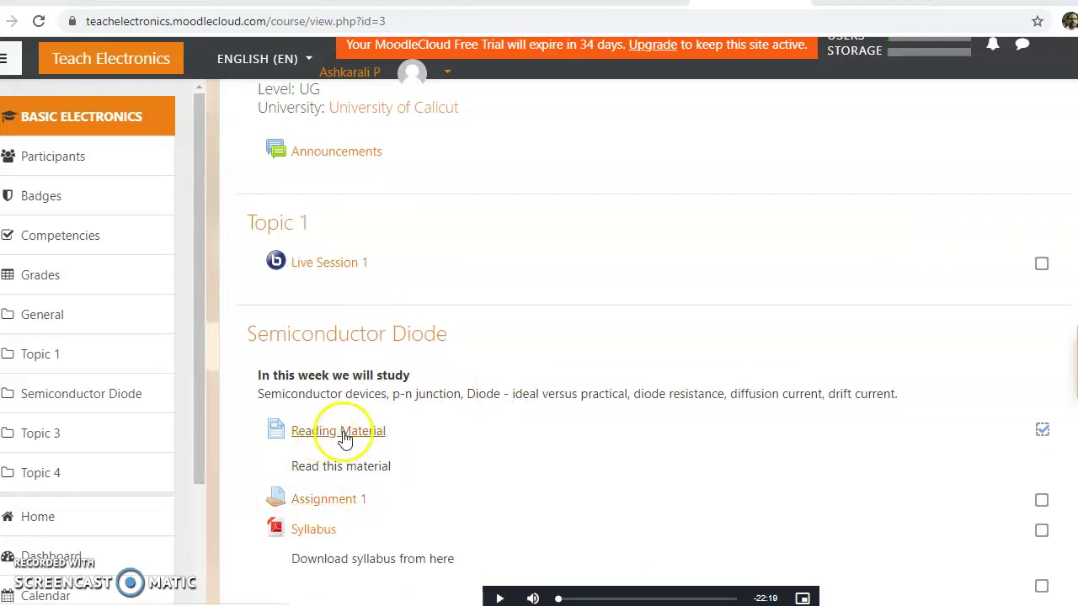
pyautogui.scroll(-2, 347, 438)
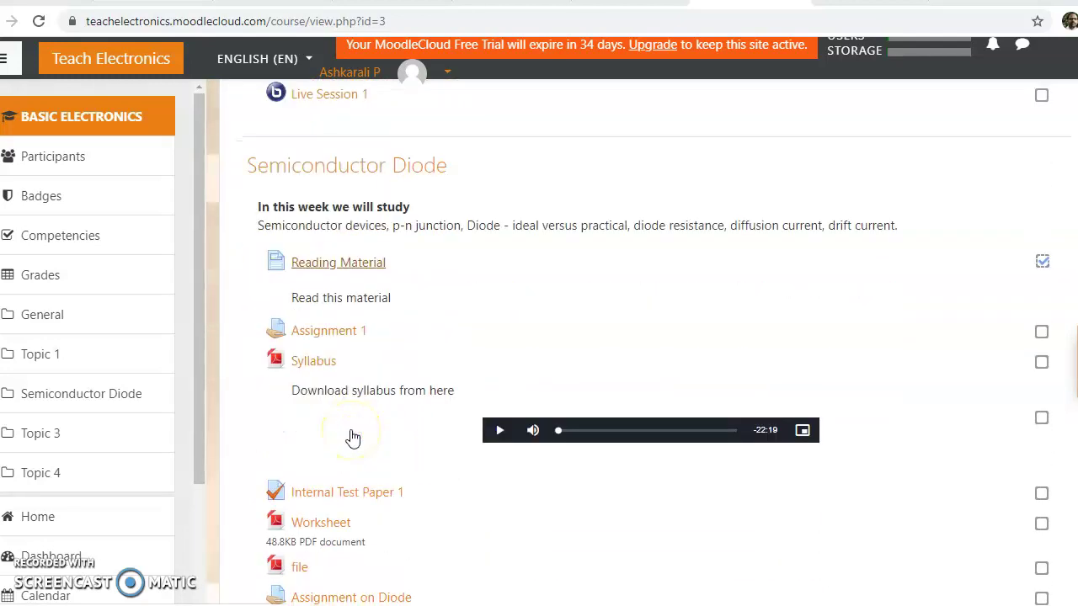
pyautogui.scroll(-1, 353, 437)
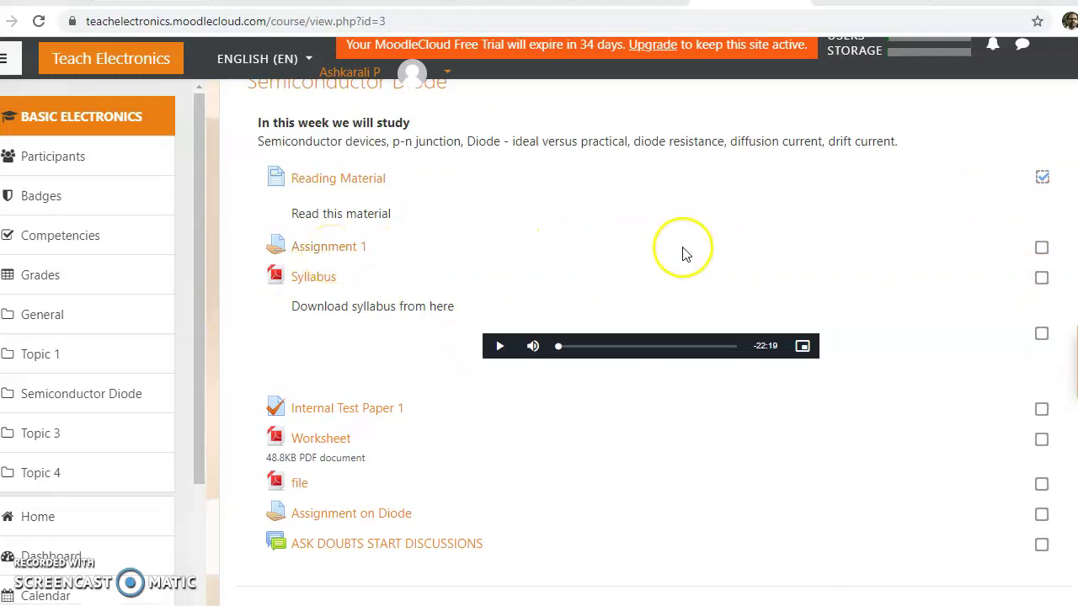
pyautogui.scroll(6, 769, 278)
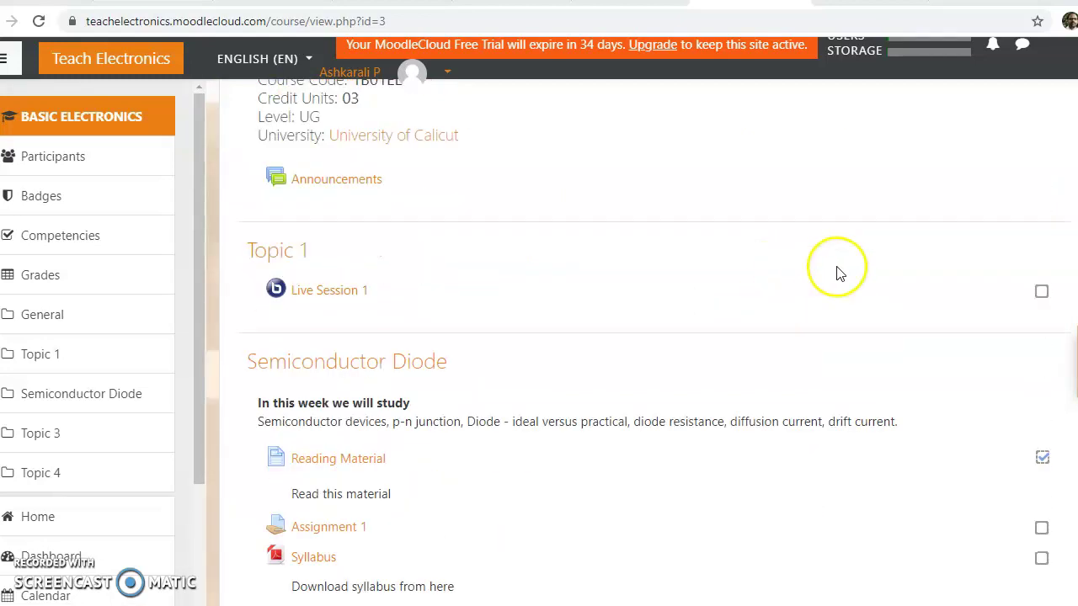
# - Turn editing on from the gear menu and move down to the Semiconductor Diode section
pyautogui.click(1049, 133)
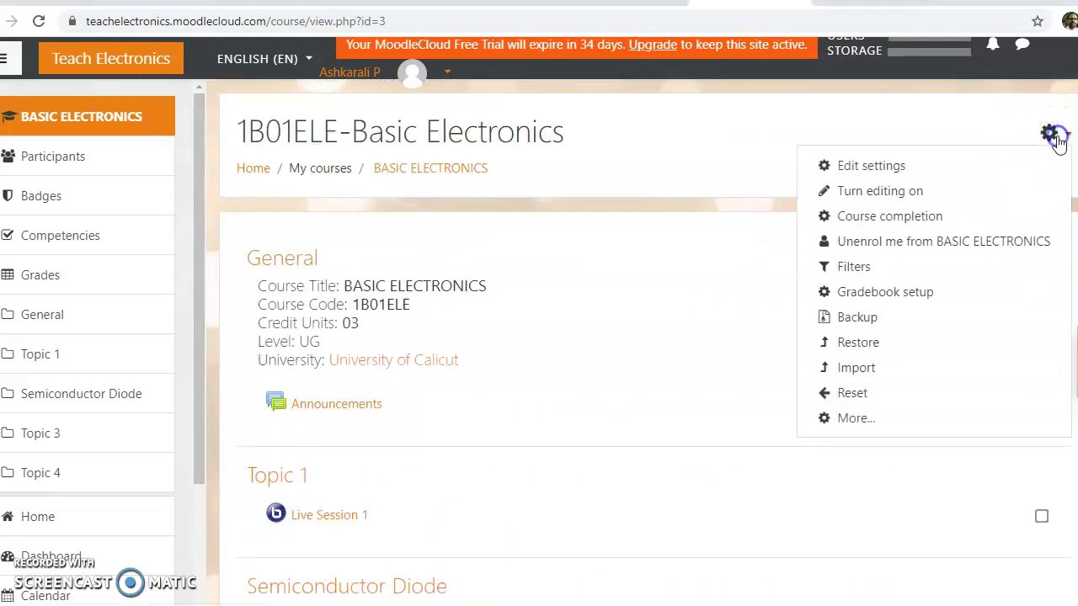
pyautogui.click(863, 192)
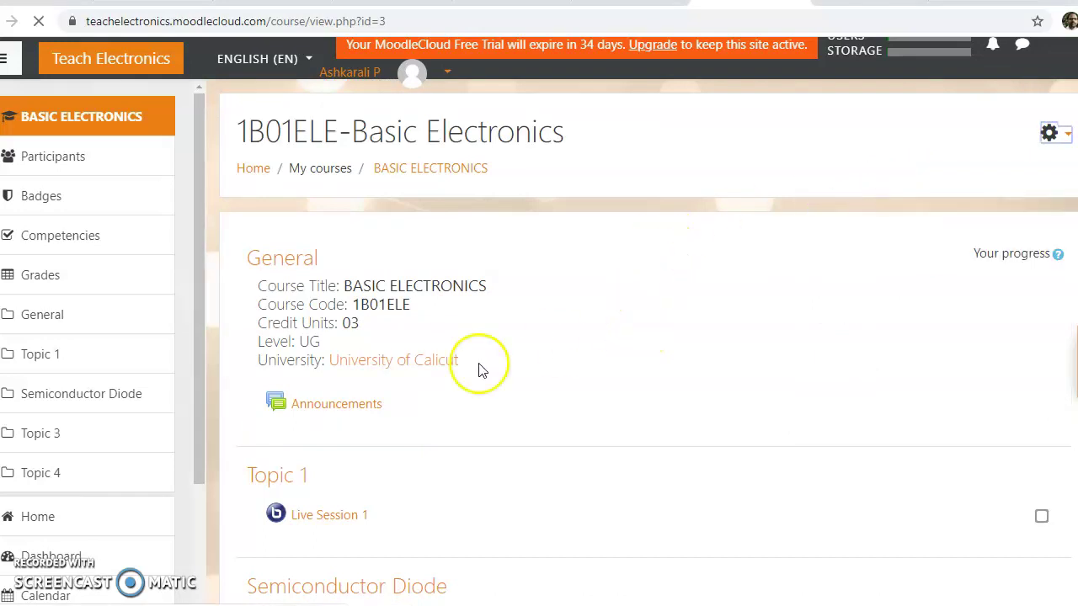
pyautogui.scroll(-1, 525, 390)
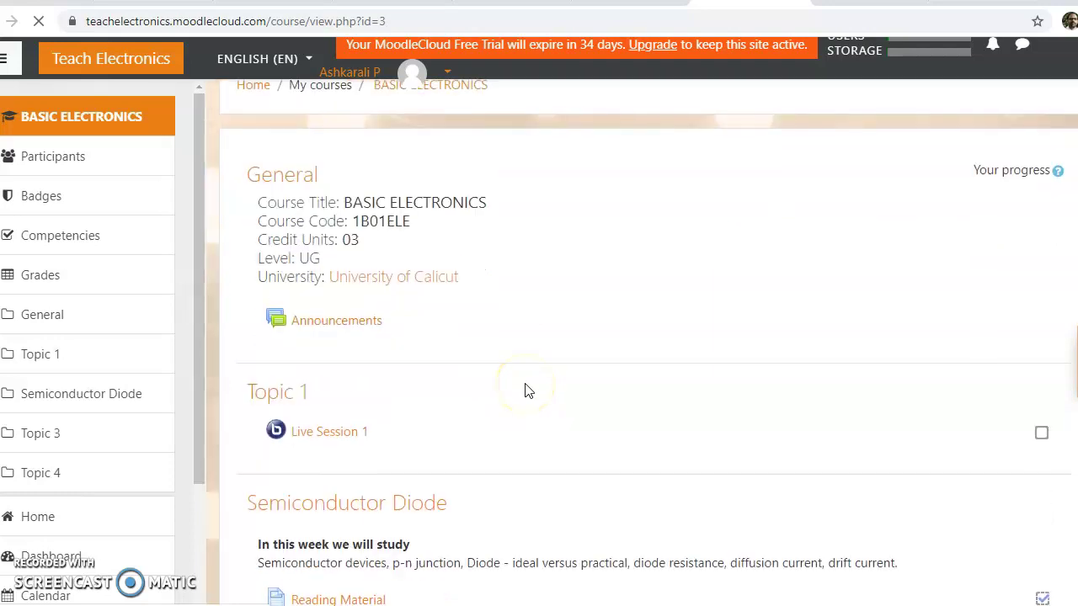
pyautogui.scroll(-1, 525, 390)
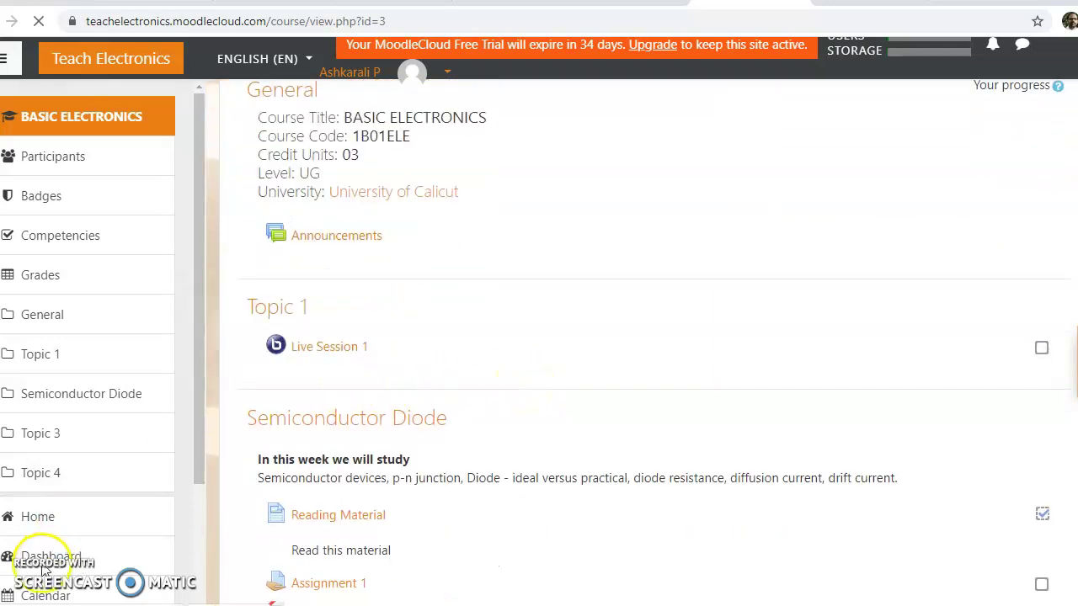
pyautogui.scroll(-3, 544, 396)
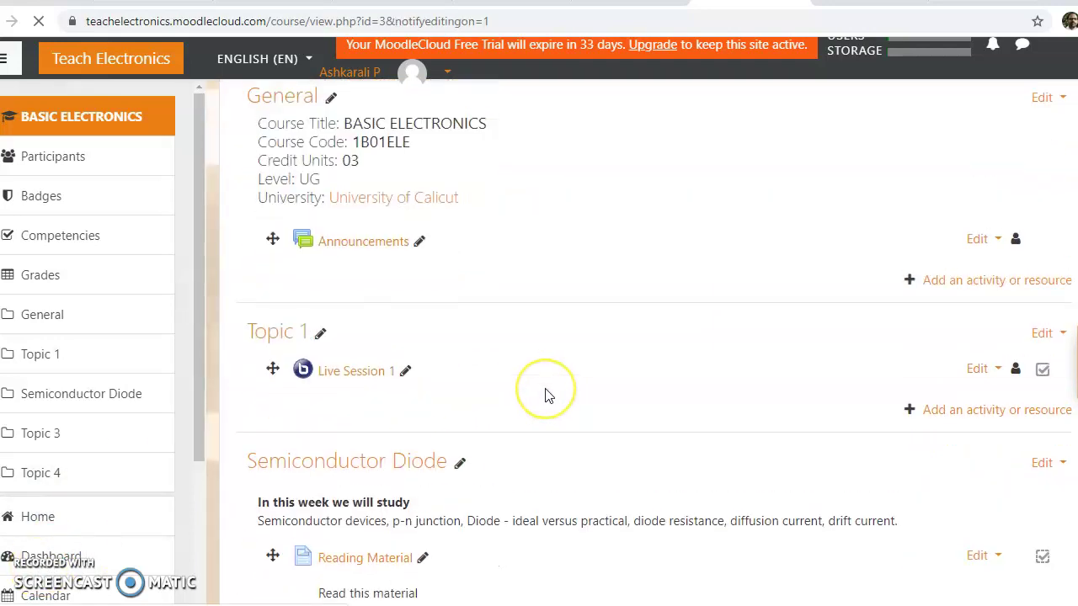
pyautogui.scroll(-3, 545, 396)
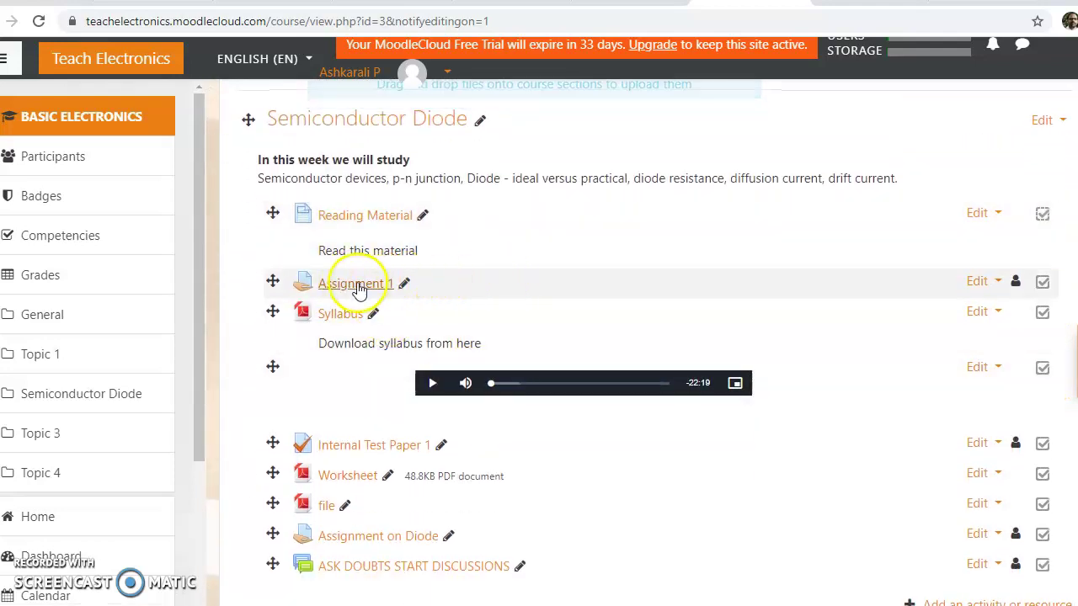
# - Edit Assignment 1's settings and scroll to its Availability dates (19 April to 3 May 2020)
pyautogui.click(985, 282)
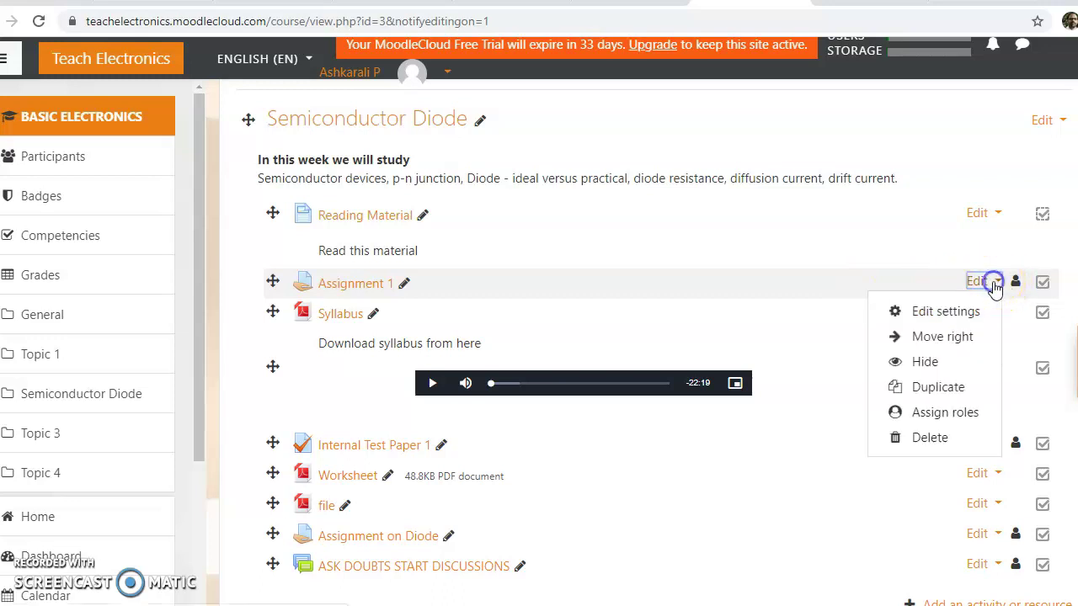
pyautogui.click(933, 314)
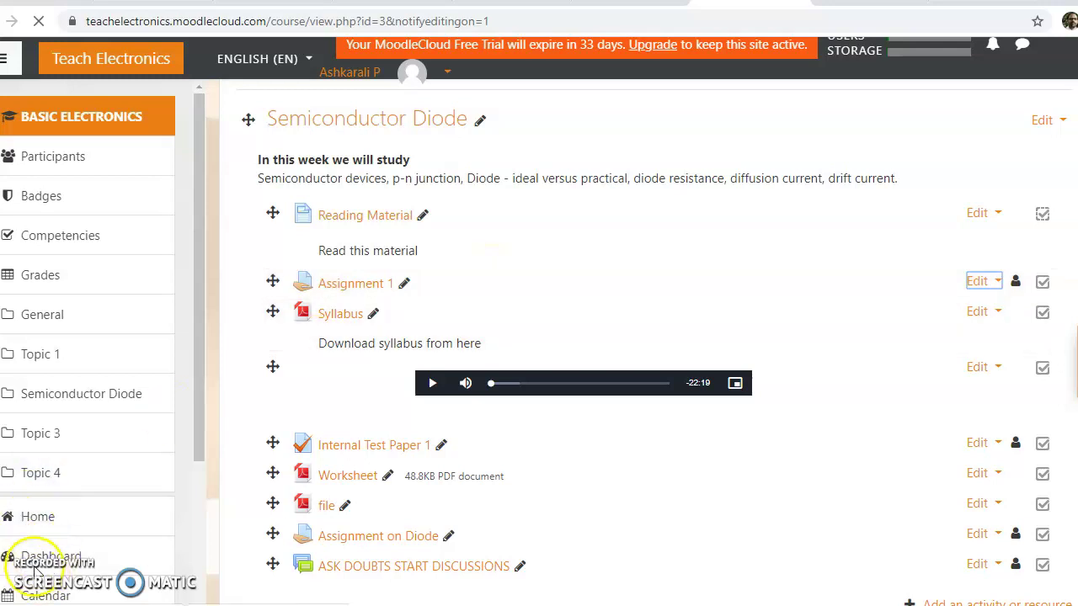
pyautogui.scroll(-2, 625, 373)
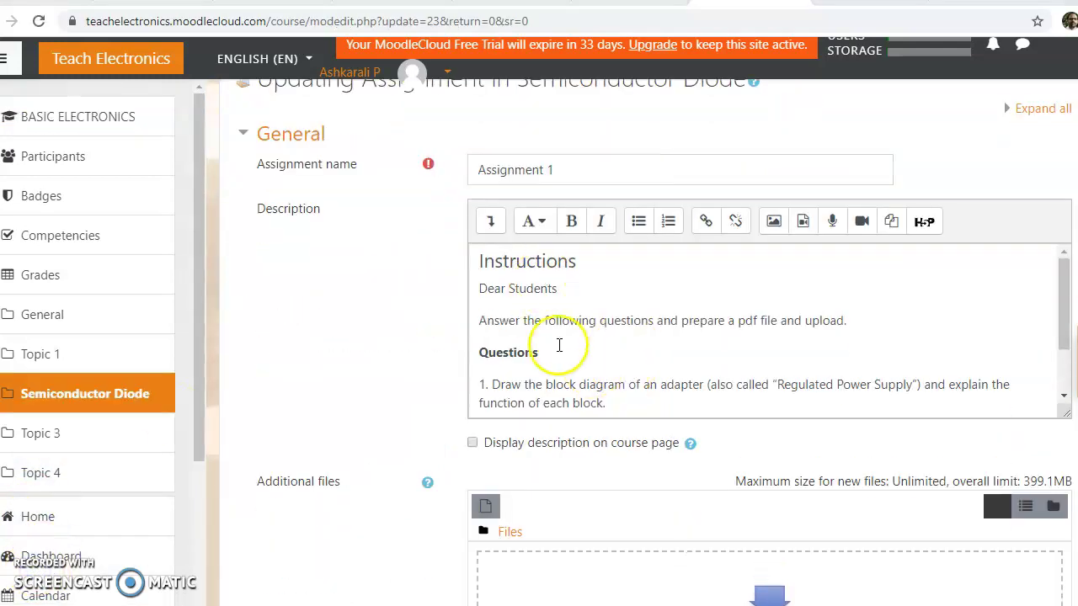
pyautogui.scroll(-5, 497, 333)
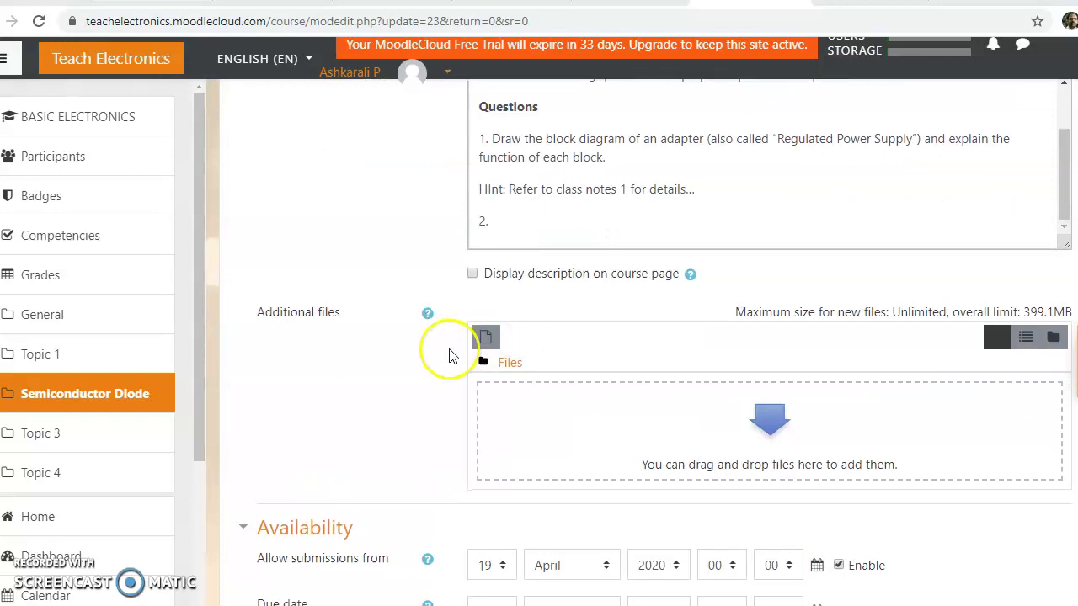
pyautogui.scroll(-4, 449, 356)
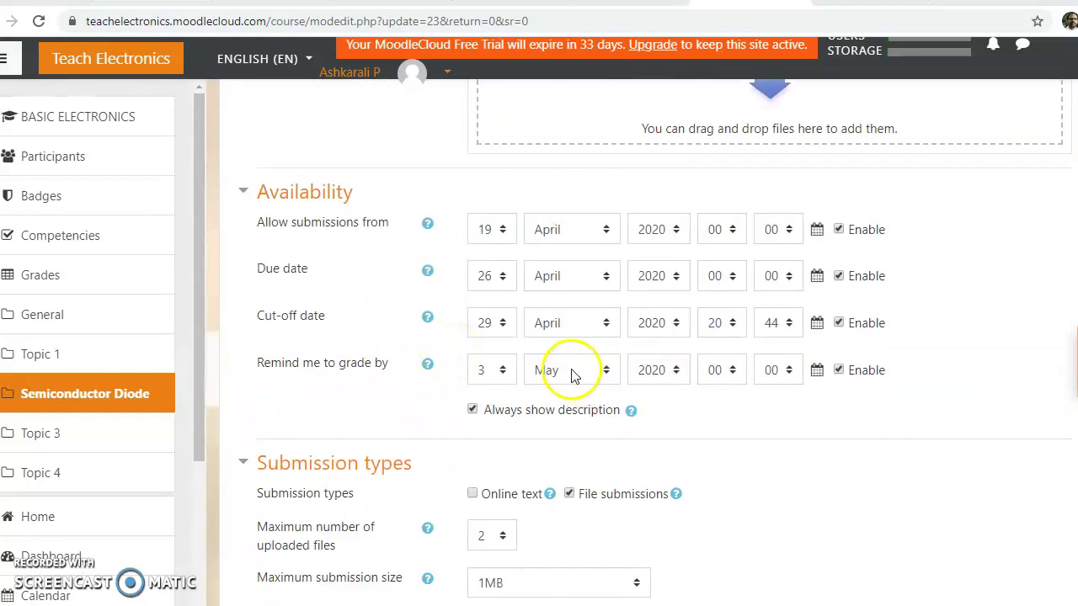
pyautogui.scroll(-1, 573, 375)
pyautogui.scroll(-1, 605, 364)
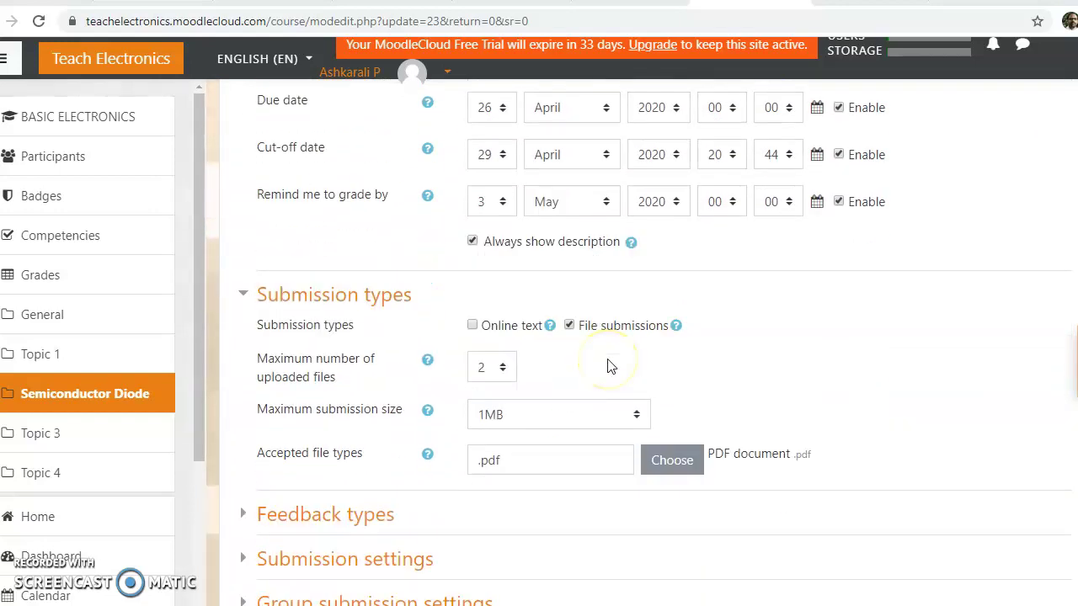
pyautogui.scroll(-4, 609, 367)
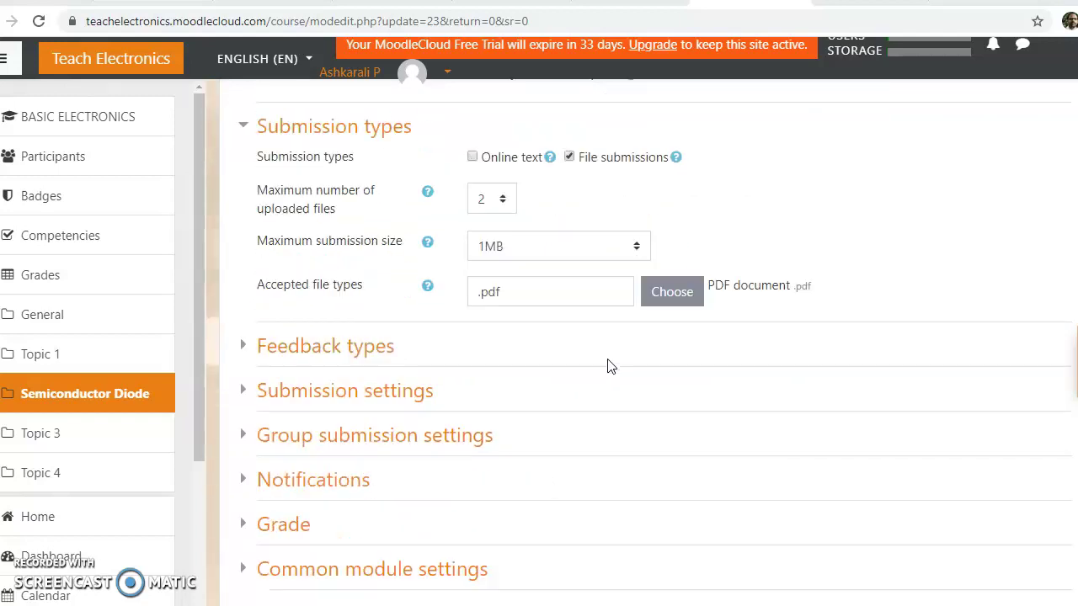
pyautogui.scroll(7, 610, 367)
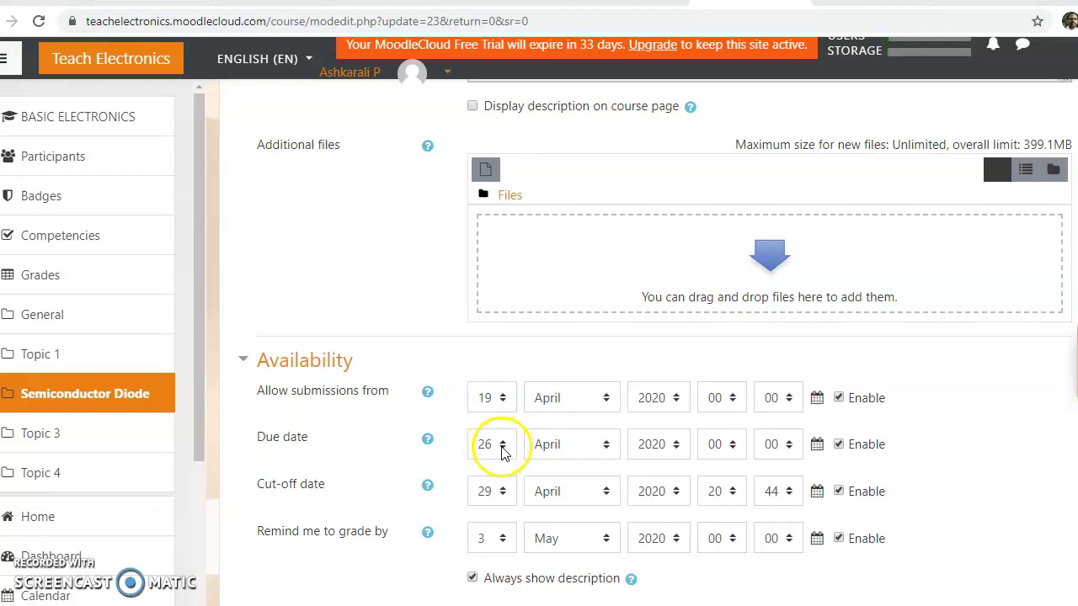
# - Set Assignment 1's cut-off date to 30 May 2020
pyautogui.scroll(-2, 480, 398)
pyautogui.click(496, 330)
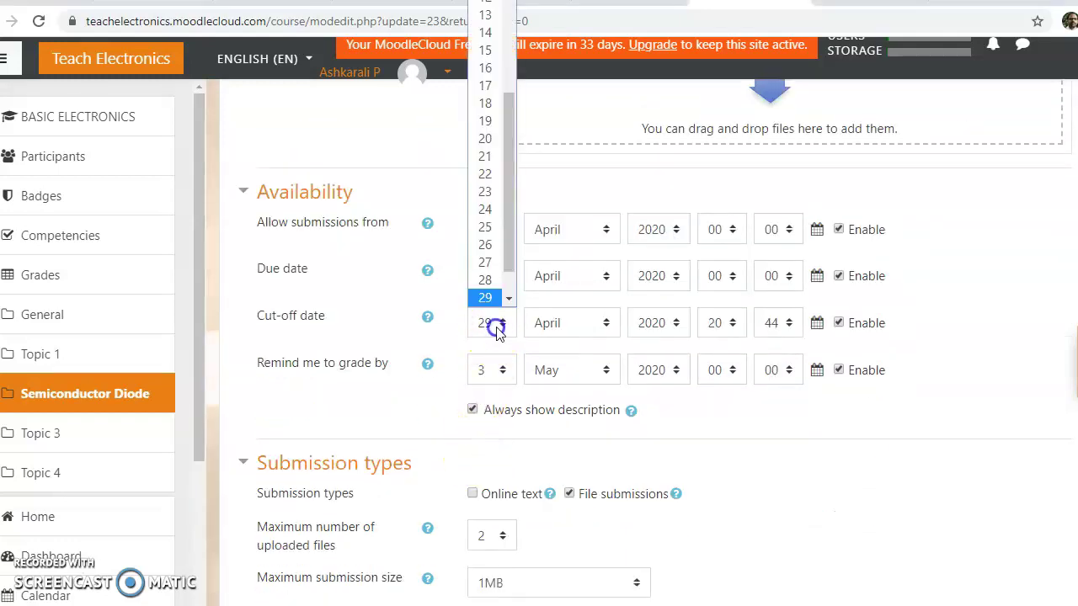
pyautogui.click(508, 300)
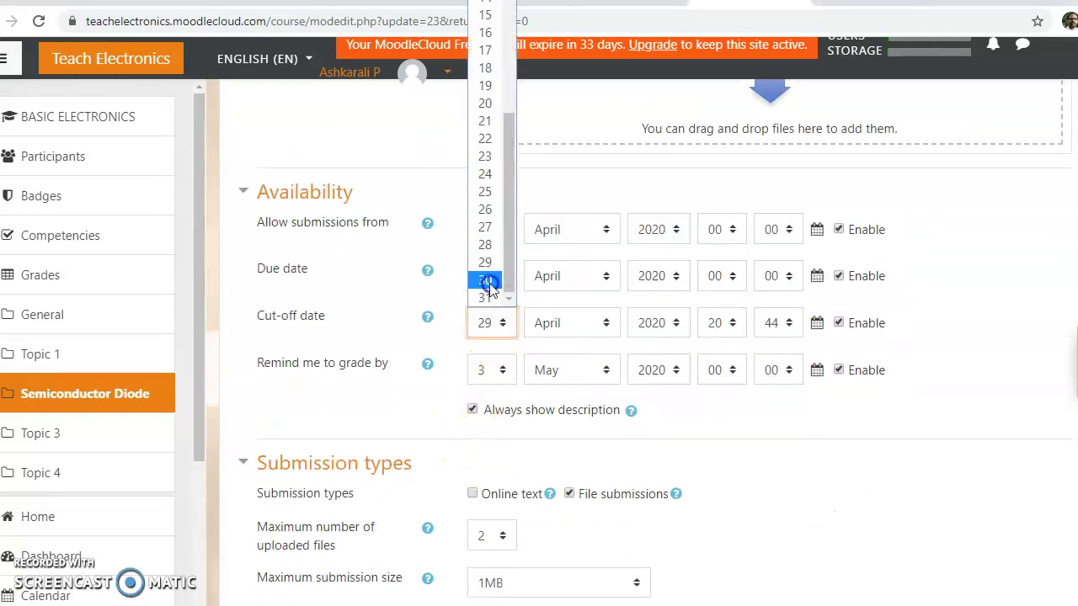
pyautogui.click(486, 280)
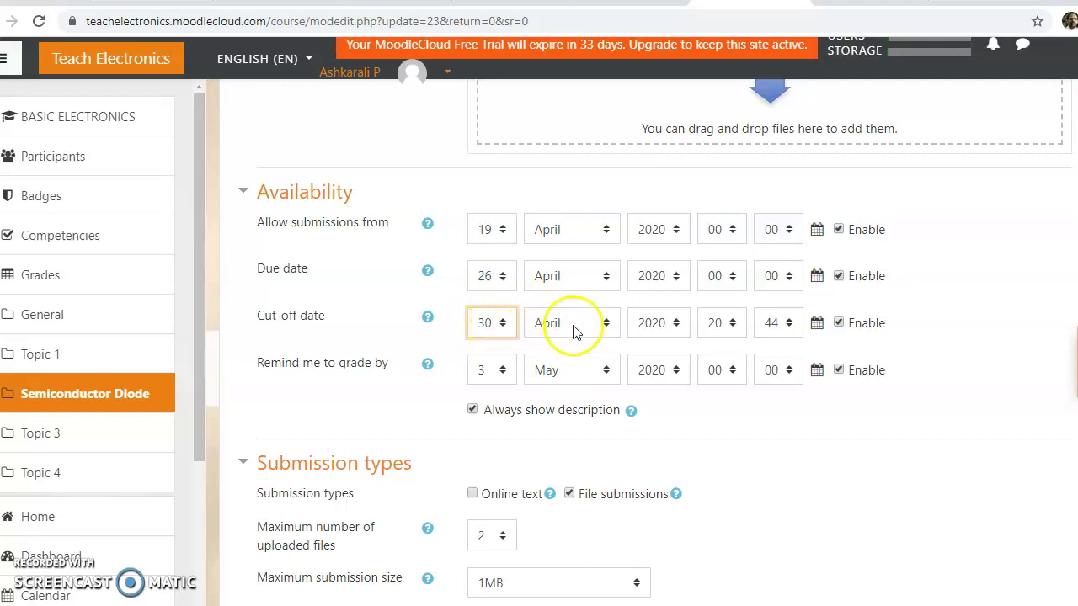
pyautogui.click(573, 330)
pyautogui.click(559, 414)
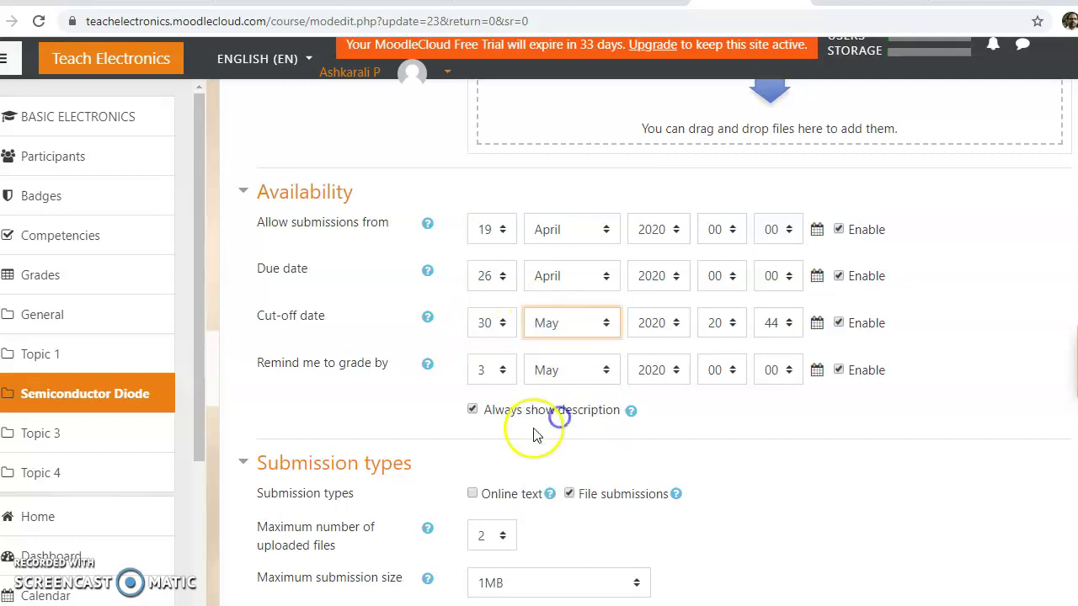
pyautogui.click(722, 455)
# - Change the Remind me to grade by month to June
pyautogui.scroll(-2, 713, 455)
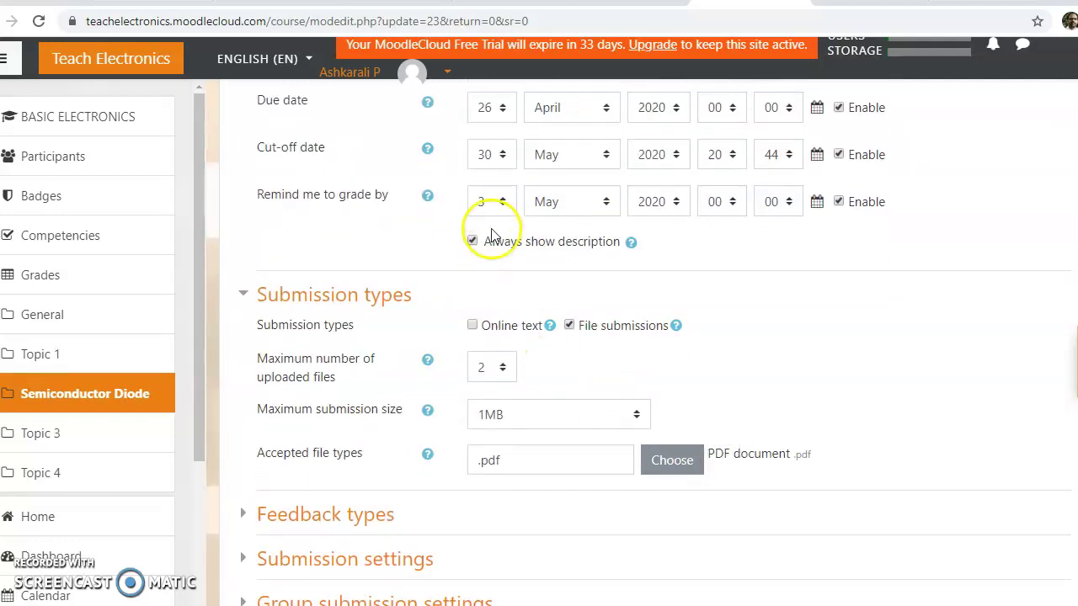
pyautogui.click(489, 203)
pyautogui.click(543, 204)
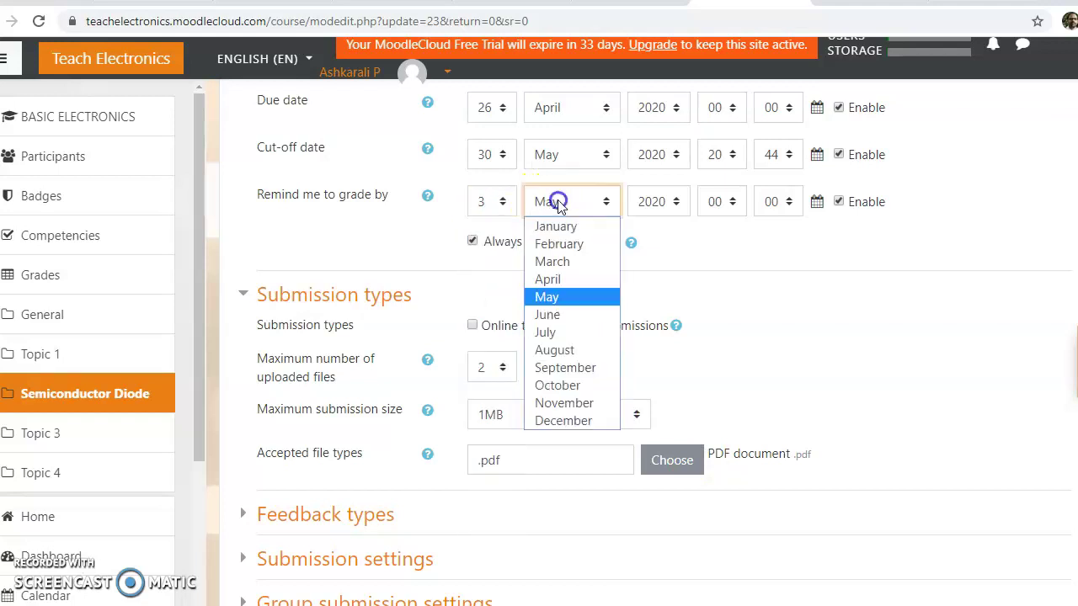
pyautogui.click(552, 313)
# - Expand Assignment 1's Restrict access section, which currently lists no restrictions
pyautogui.scroll(-4, 712, 396)
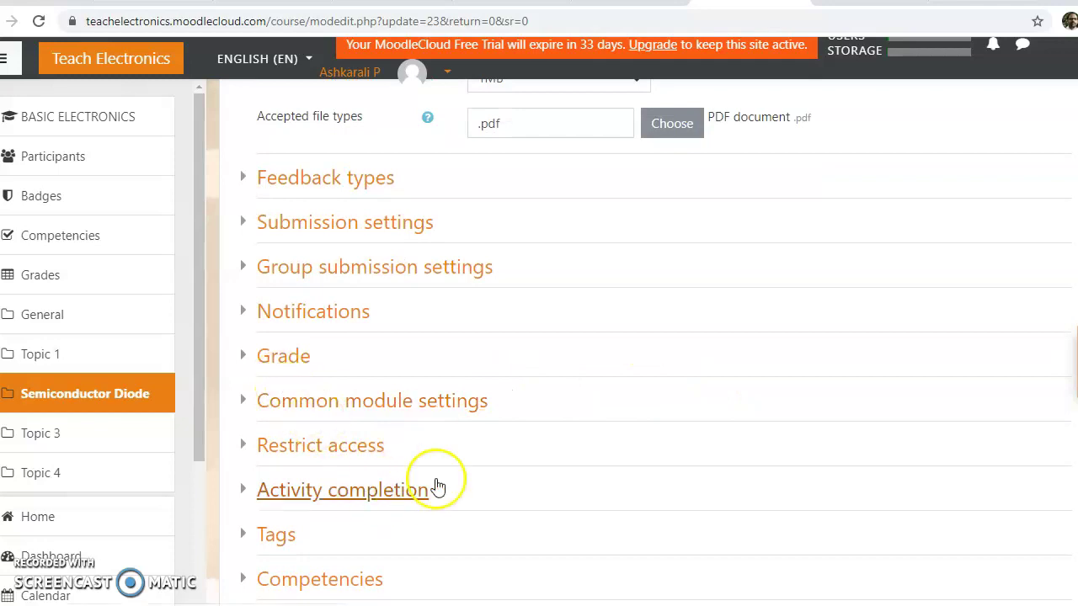
pyautogui.scroll(-2, 505, 455)
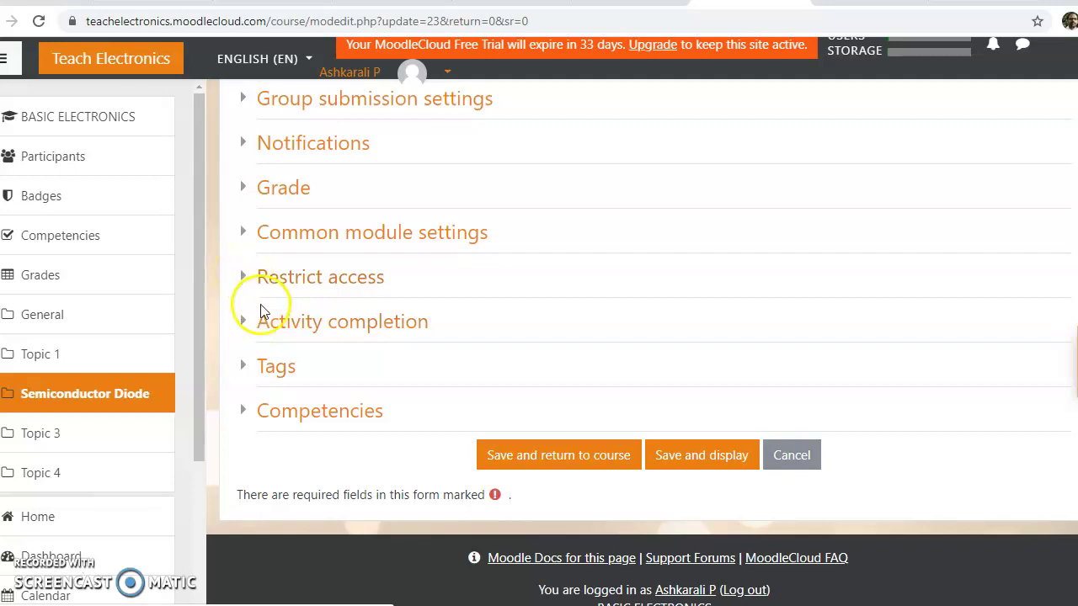
pyautogui.click(244, 280)
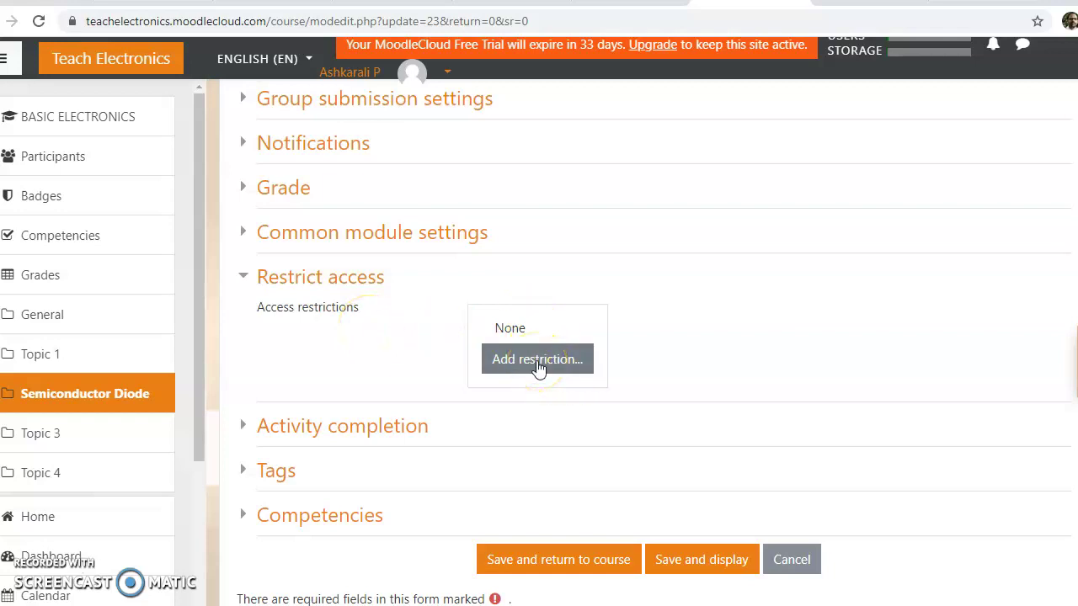
# - Add an Activity completion restriction to Assignment 1 via Add restriction
pyautogui.click(542, 363)
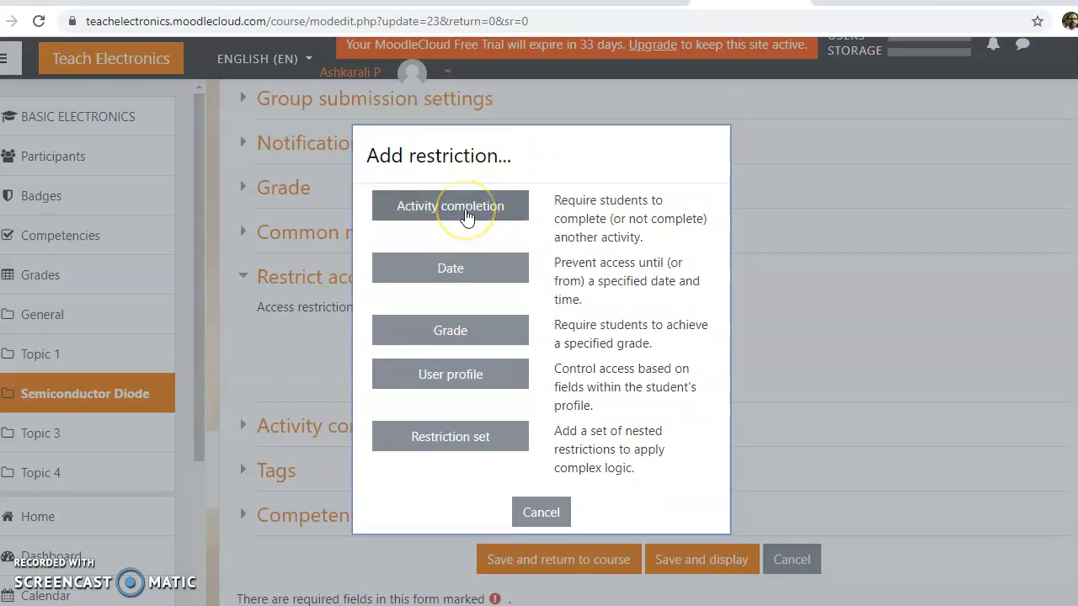
pyautogui.click(475, 276)
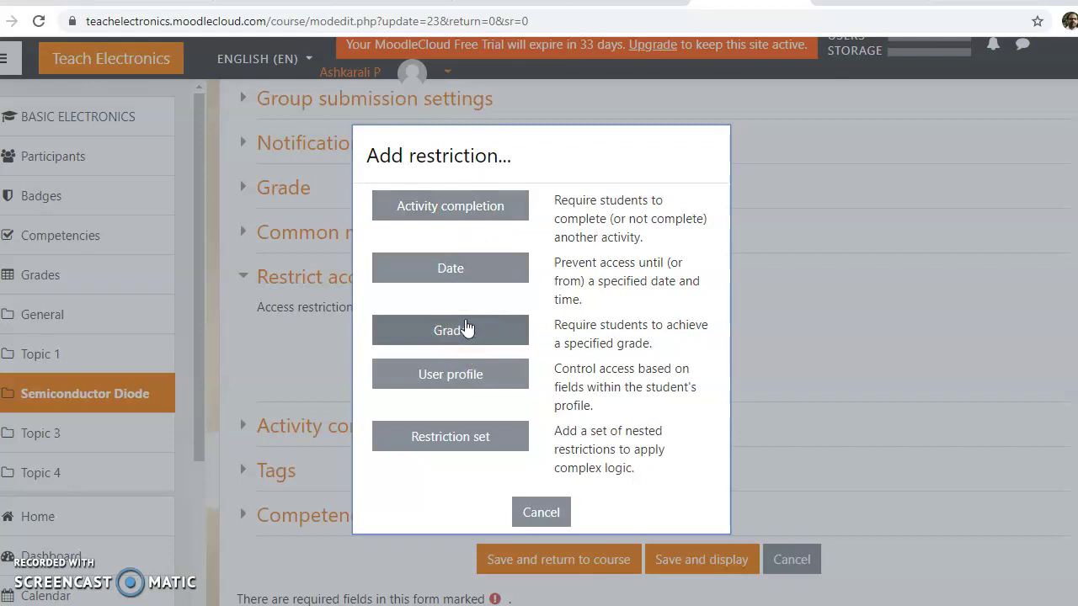
pyautogui.click(522, 473)
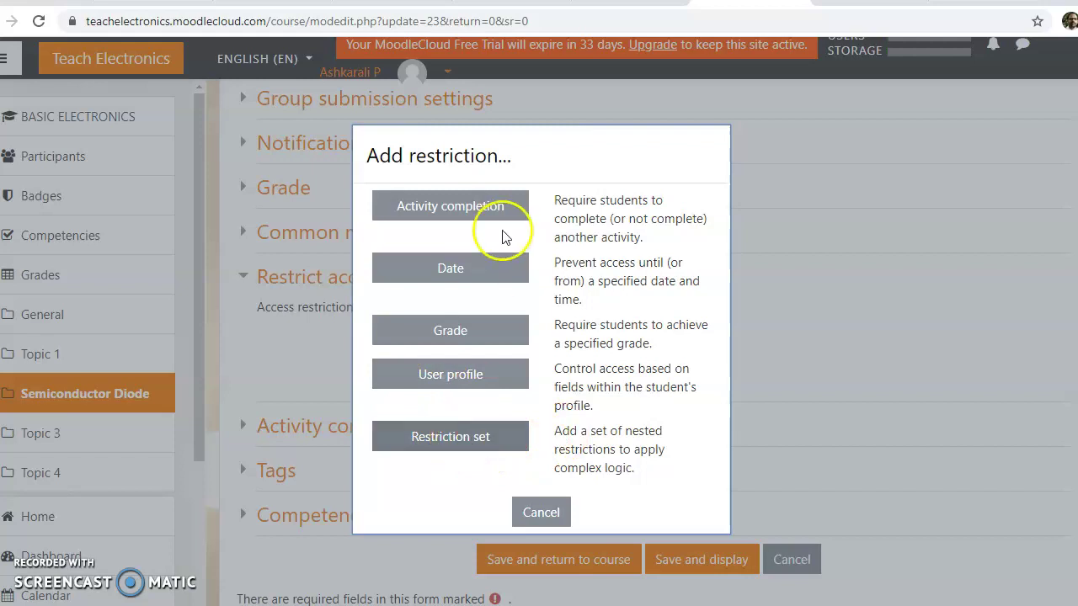
pyautogui.click(459, 212)
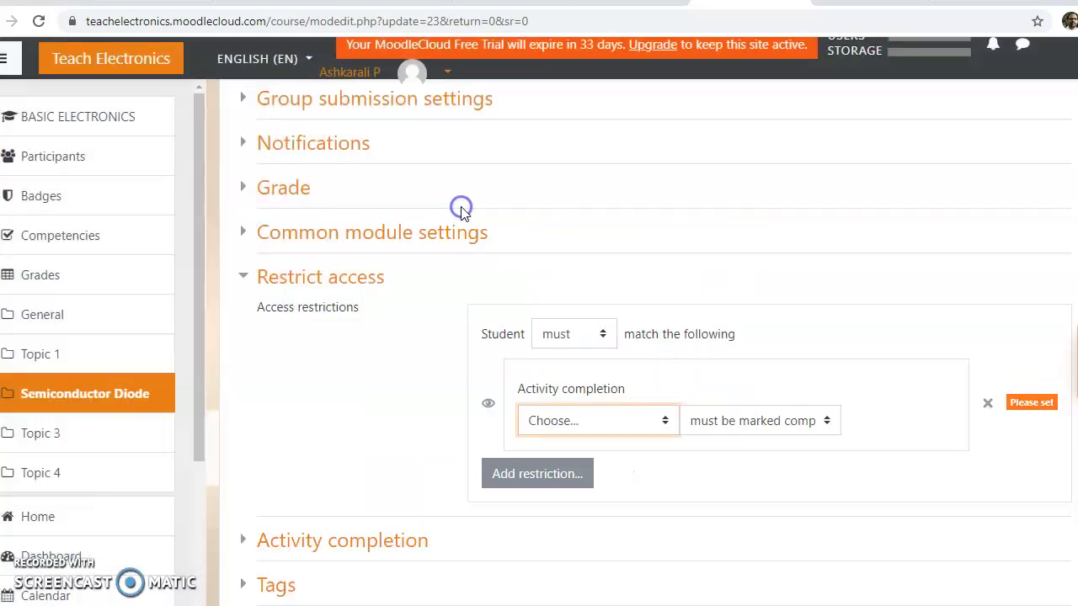
pyautogui.click(671, 376)
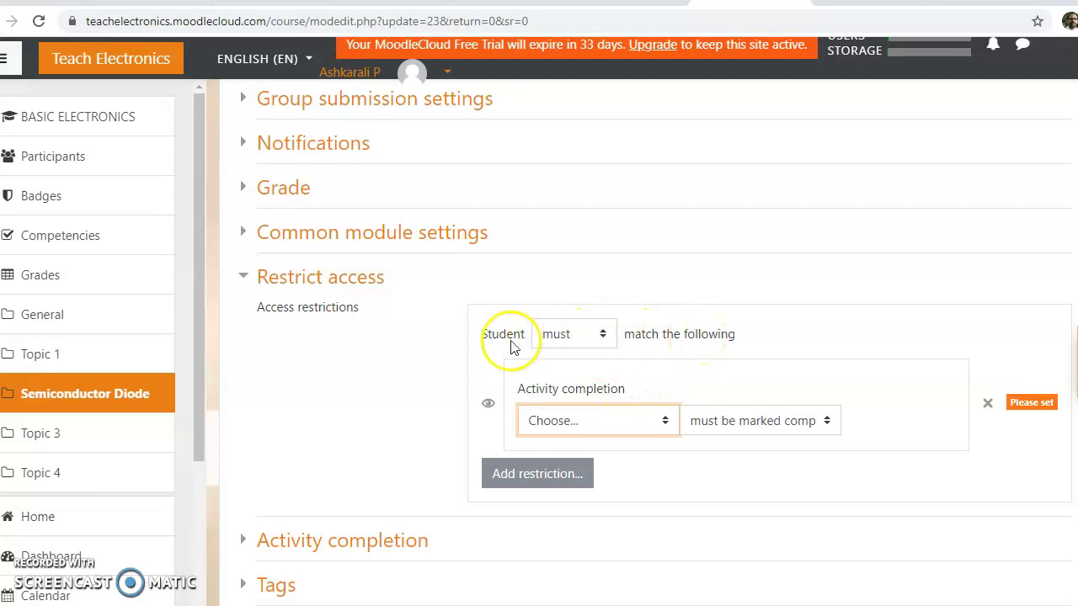
# - Set the first condition to Reading Material, which must be marked complete
pyautogui.click(666, 428)
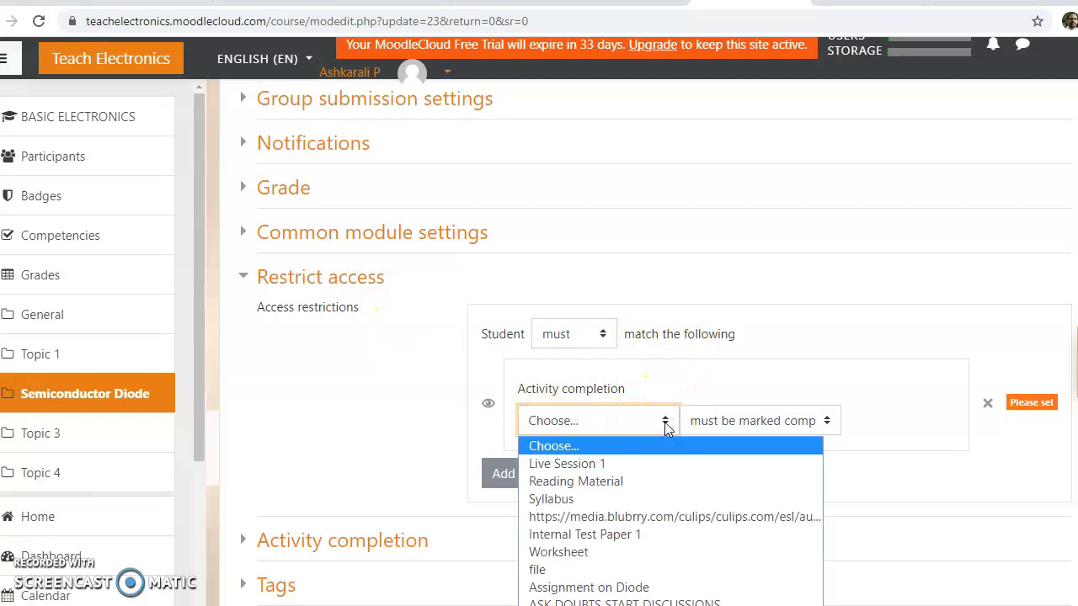
pyautogui.click(632, 481)
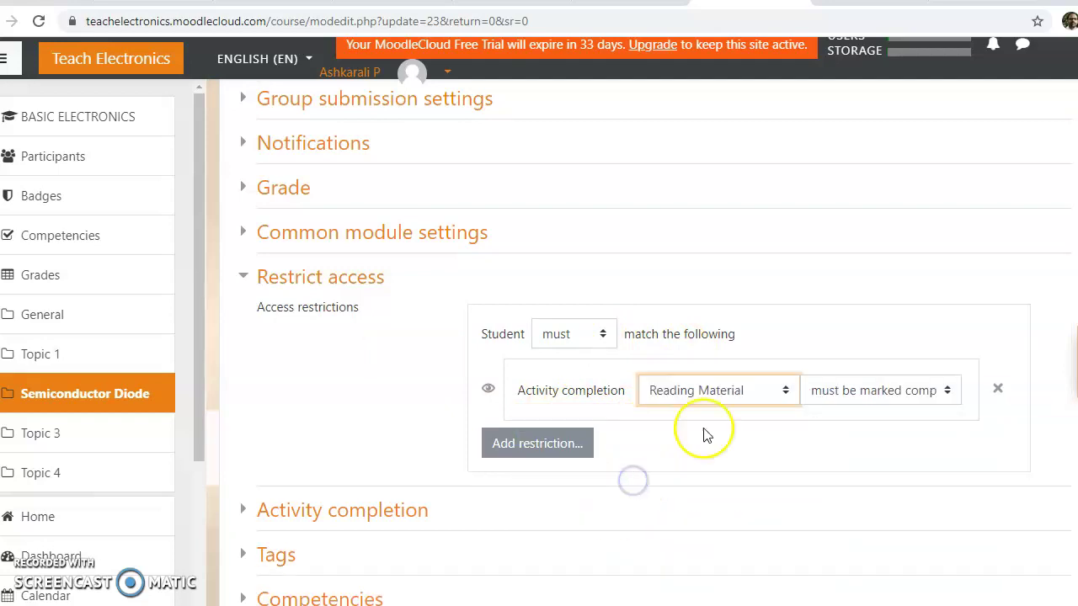
pyautogui.click(914, 392)
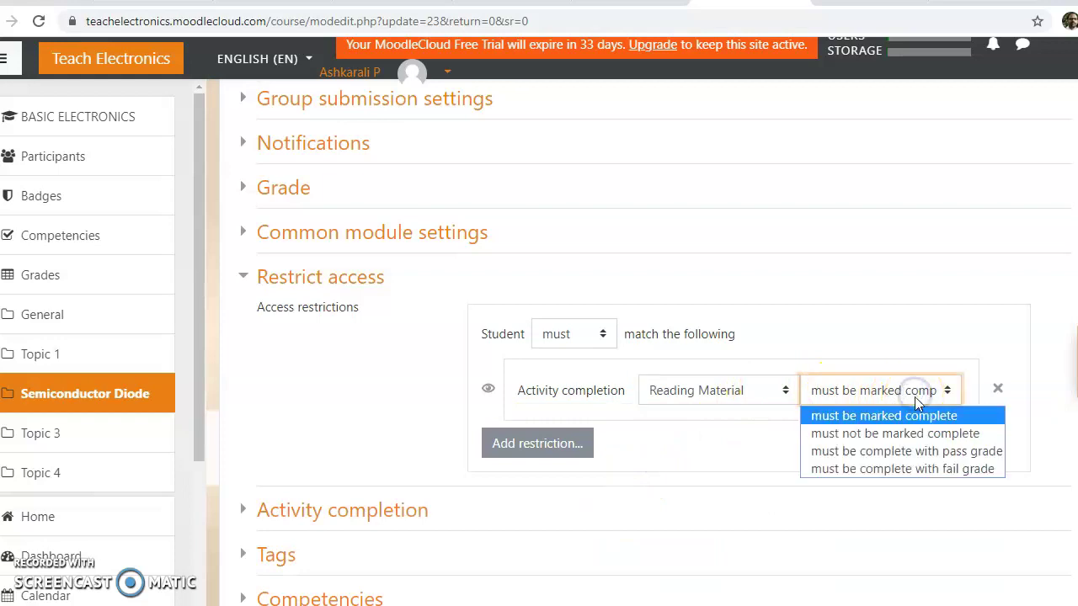
pyautogui.click(652, 458)
# - Add a second activity completion condition requiring Syllabus to be marked complete
pyautogui.click(549, 444)
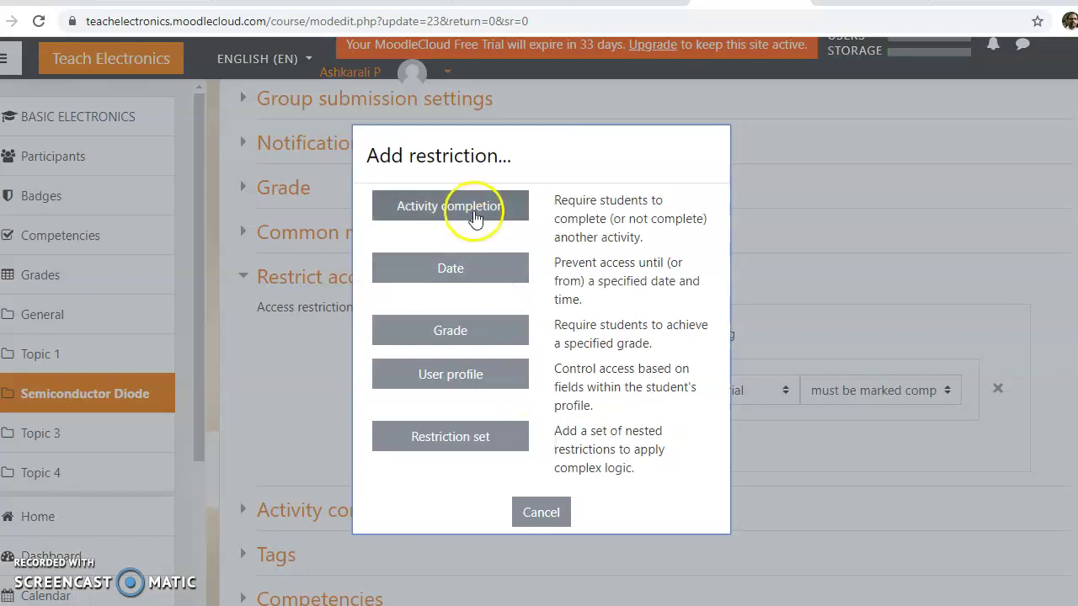
pyautogui.click(475, 217)
pyautogui.scroll(-1, 539, 438)
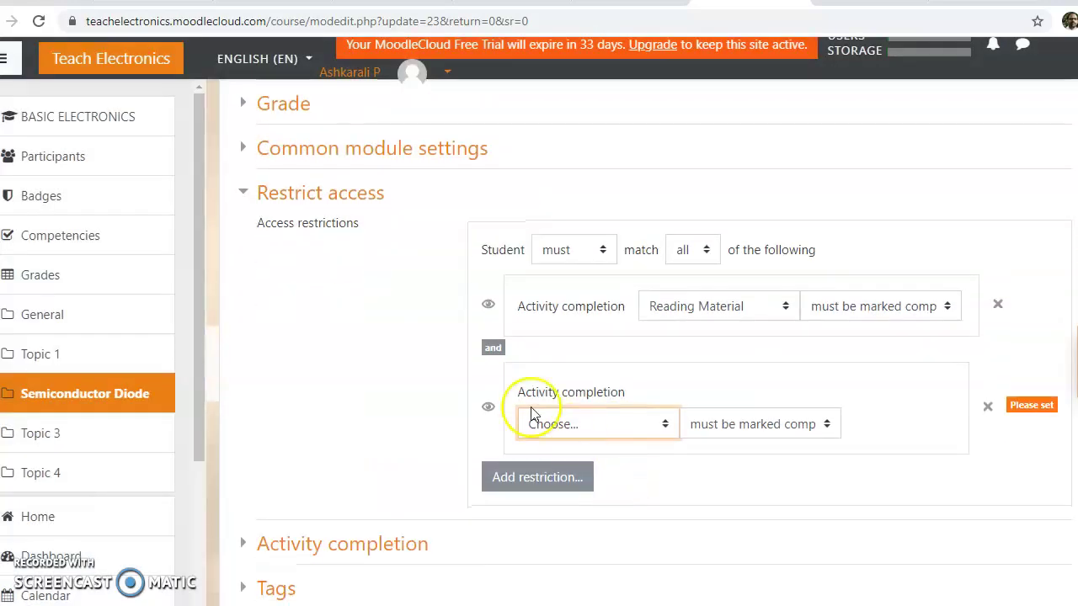
pyautogui.click(662, 424)
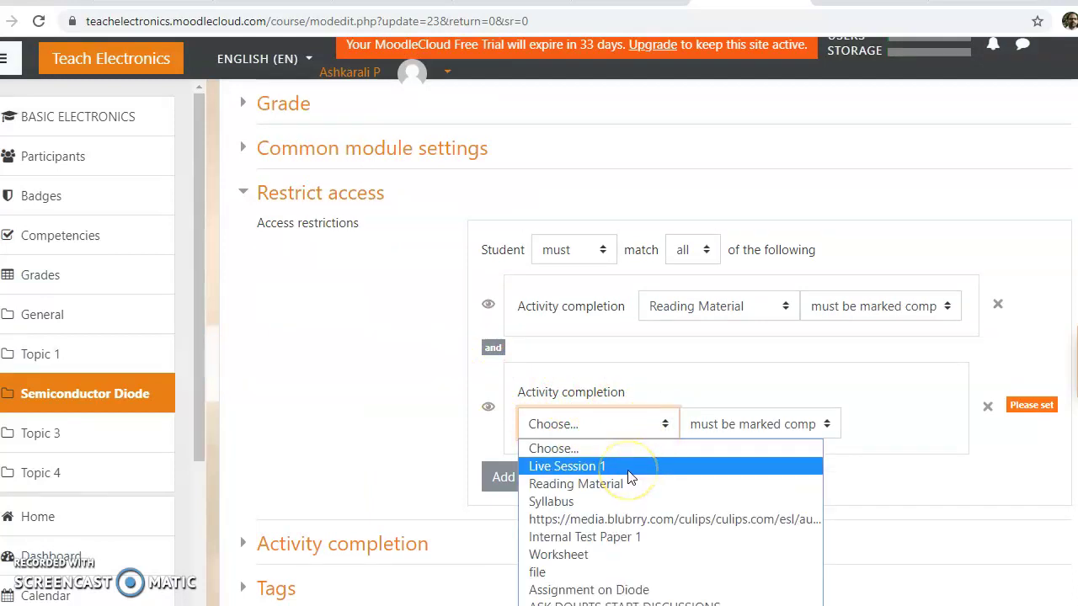
pyautogui.click(556, 501)
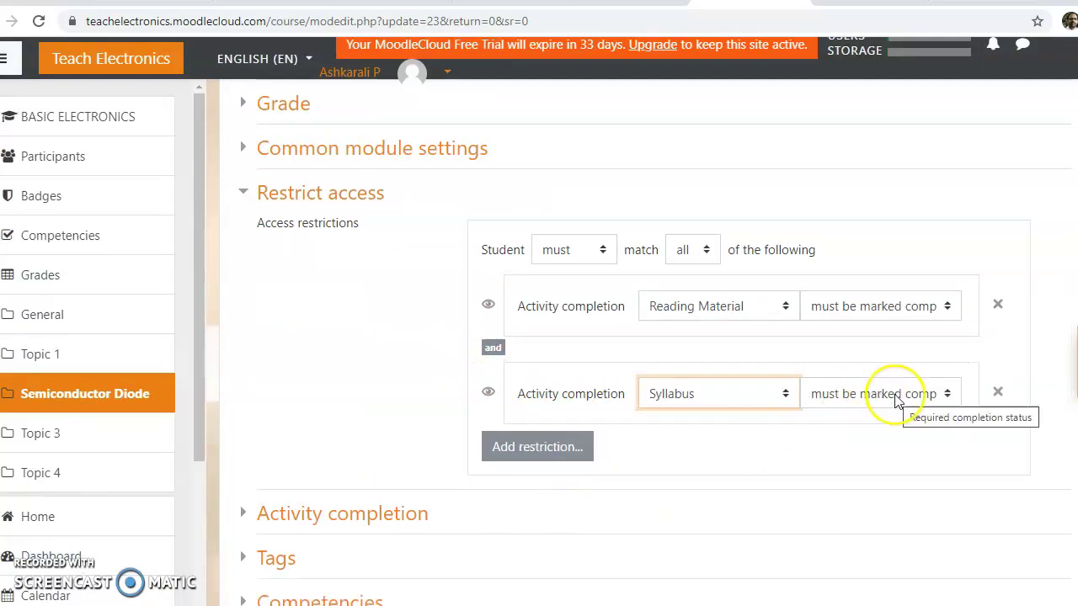
pyautogui.click(897, 402)
pyautogui.click(898, 403)
pyautogui.click(899, 405)
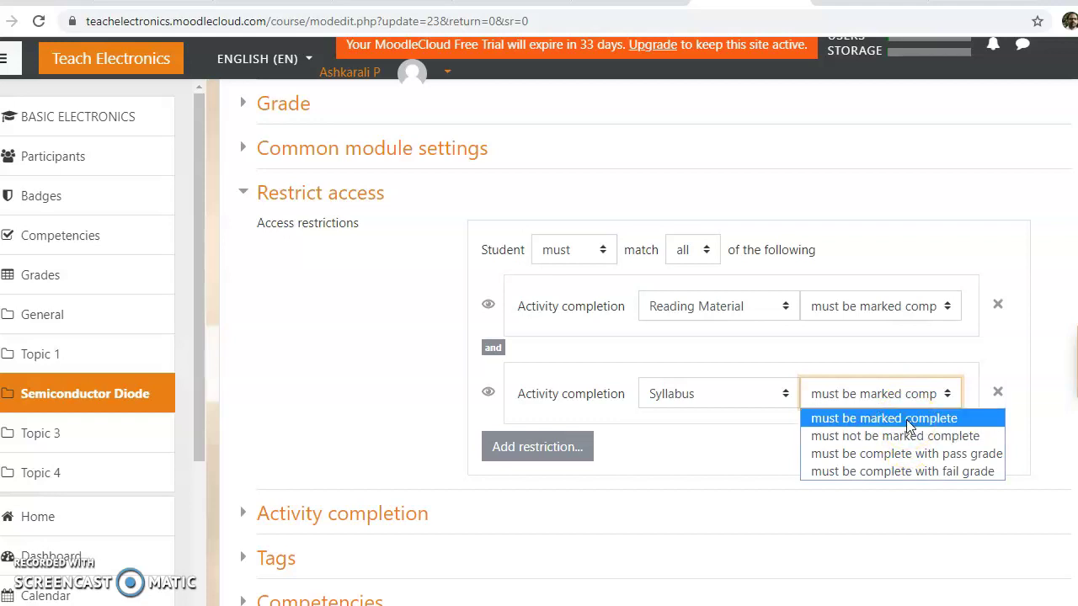
pyautogui.click(907, 421)
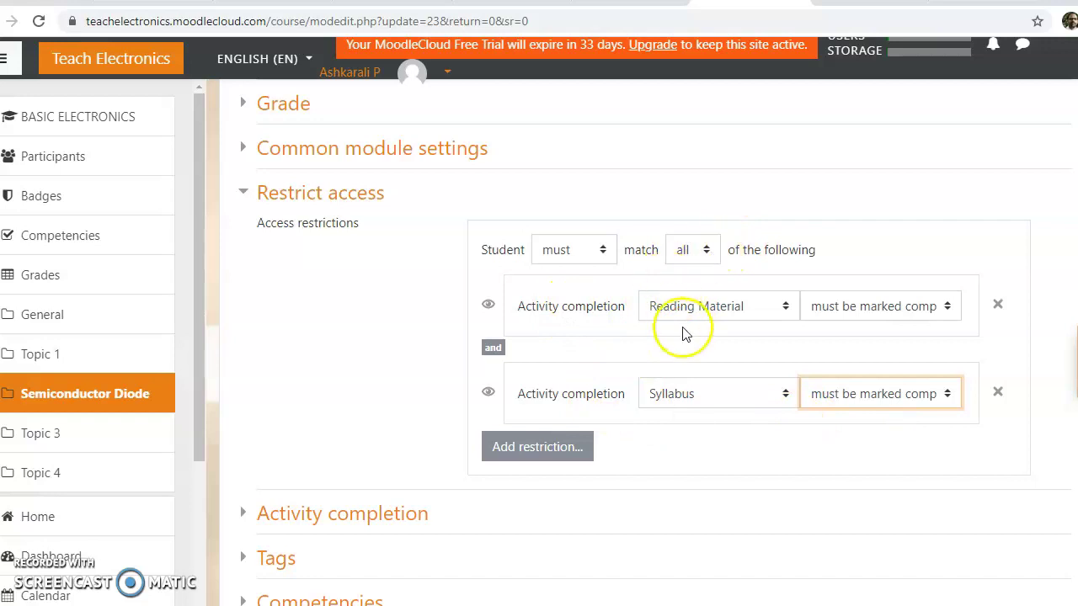
pyautogui.click(704, 253)
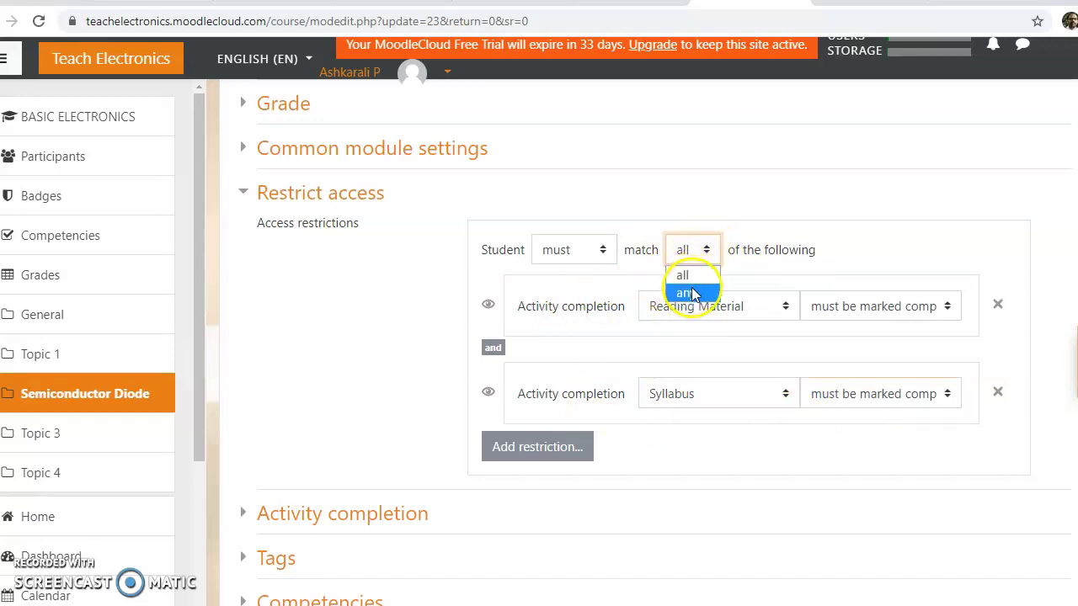
pyautogui.click(687, 292)
pyautogui.click(711, 251)
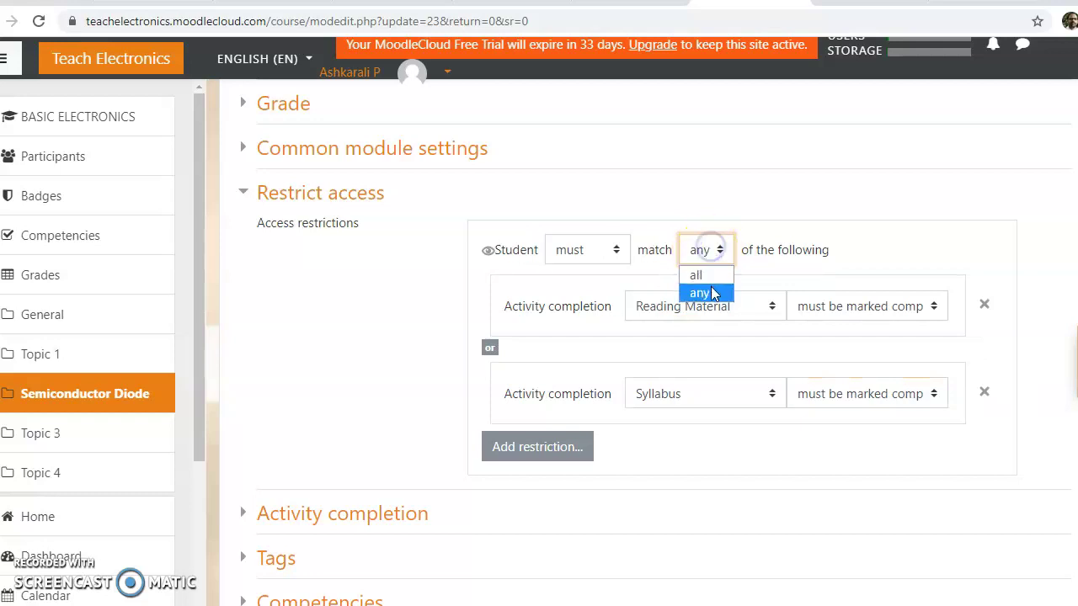
pyautogui.click(701, 276)
pyautogui.click(600, 251)
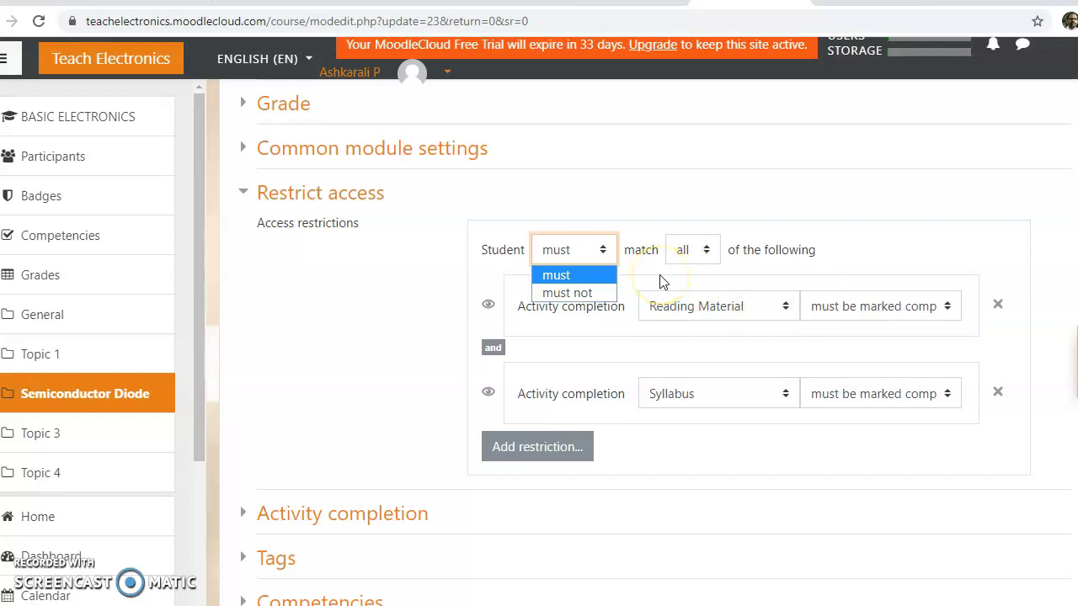
pyautogui.click(587, 275)
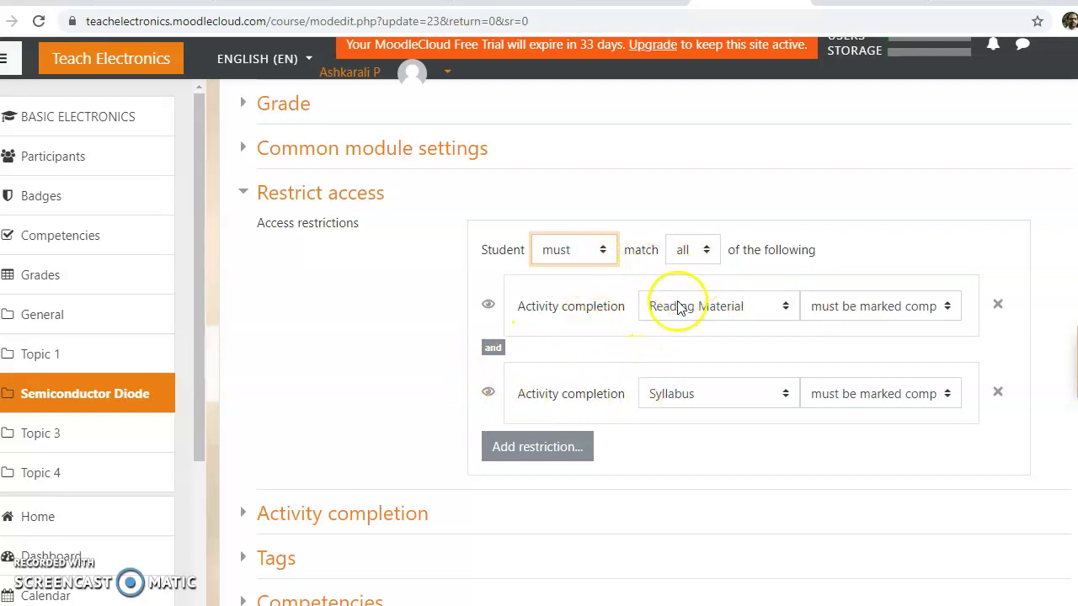
# - Save Assignment 1's settings and return to the Basic Electronics course page
pyautogui.scroll(-2, 594, 428)
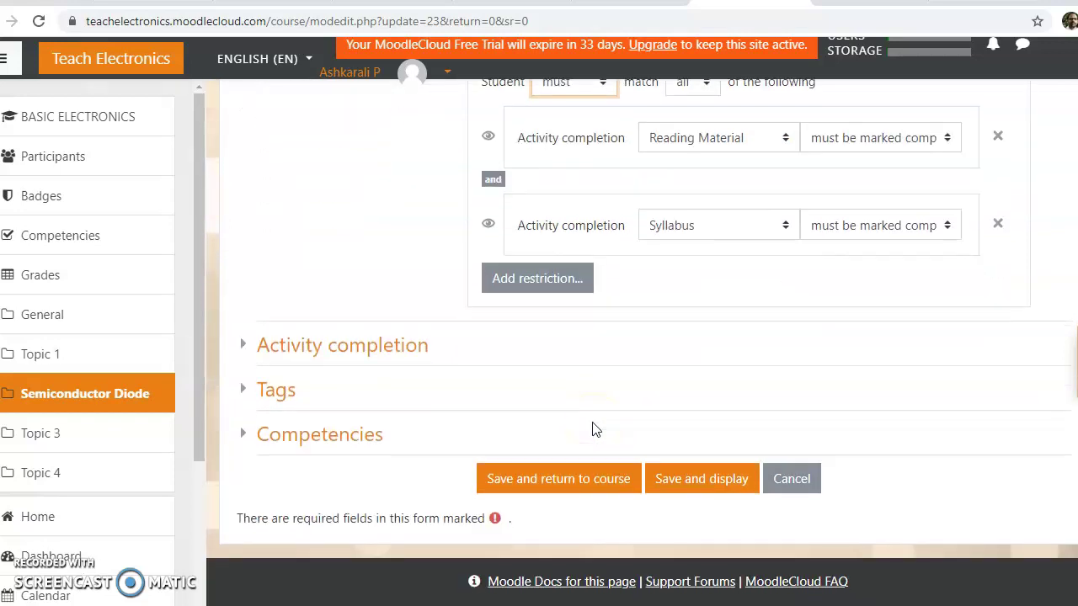
pyautogui.click(571, 483)
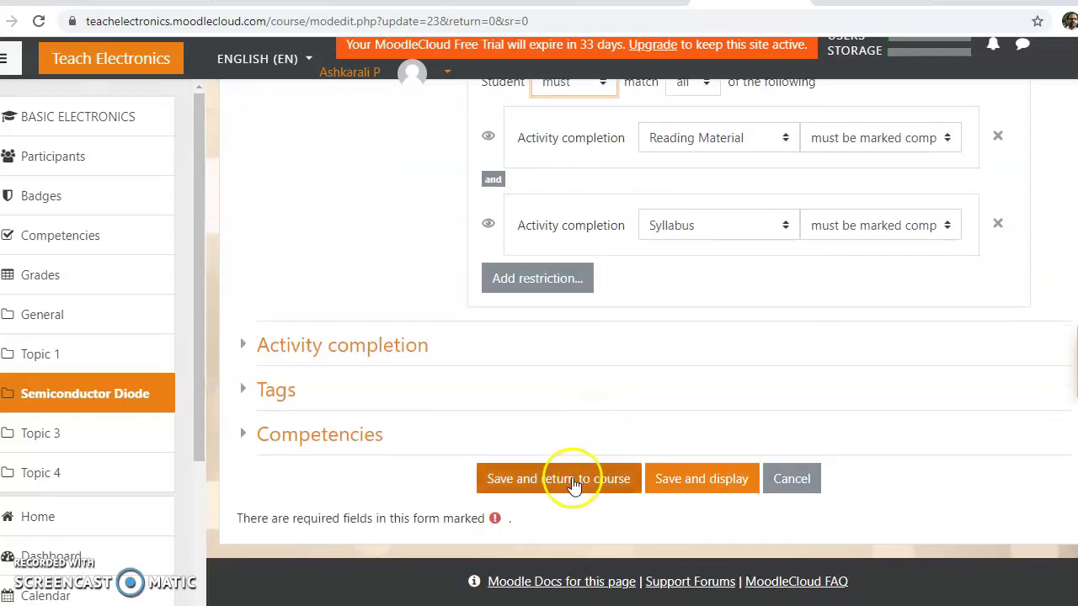
pyautogui.click(569, 481)
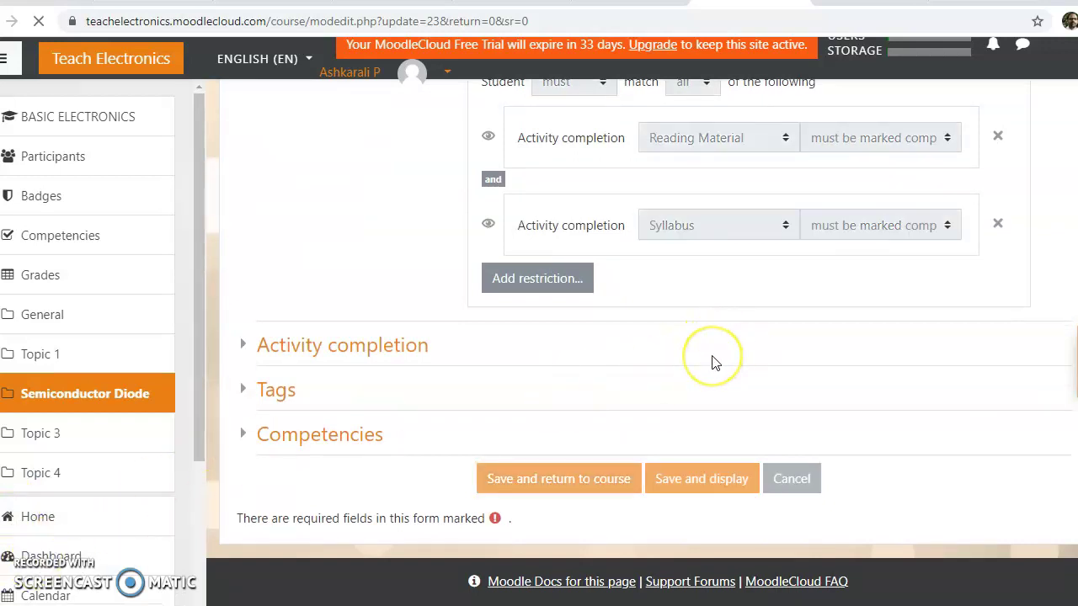
pyautogui.click(603, 363)
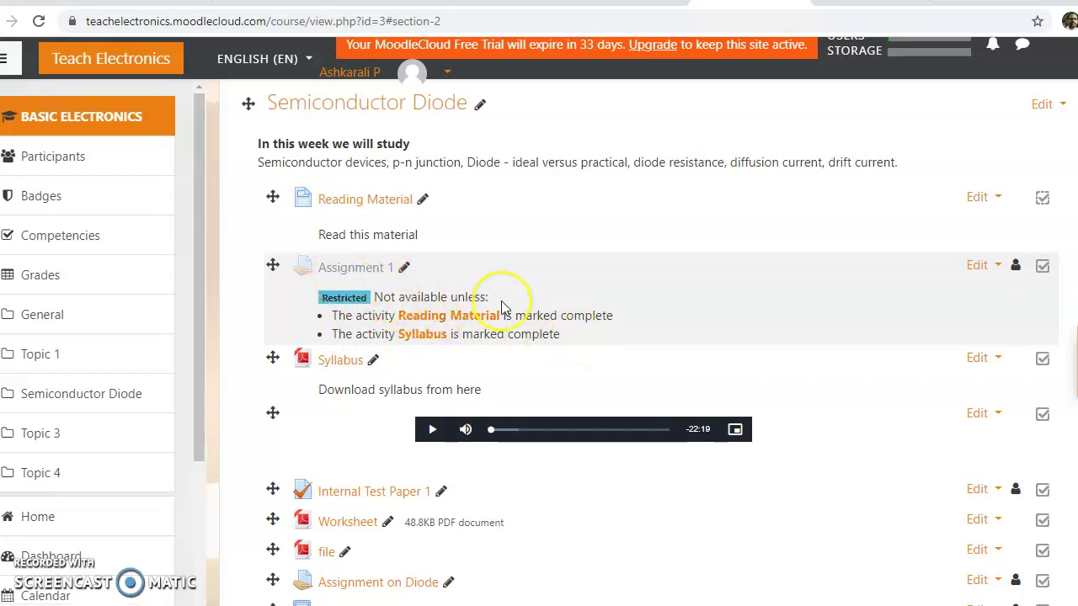
# - Go to the Switch role to... page from the avatar's user menu
pyautogui.scroll(1, 503, 308)
pyautogui.scroll(5, 503, 308)
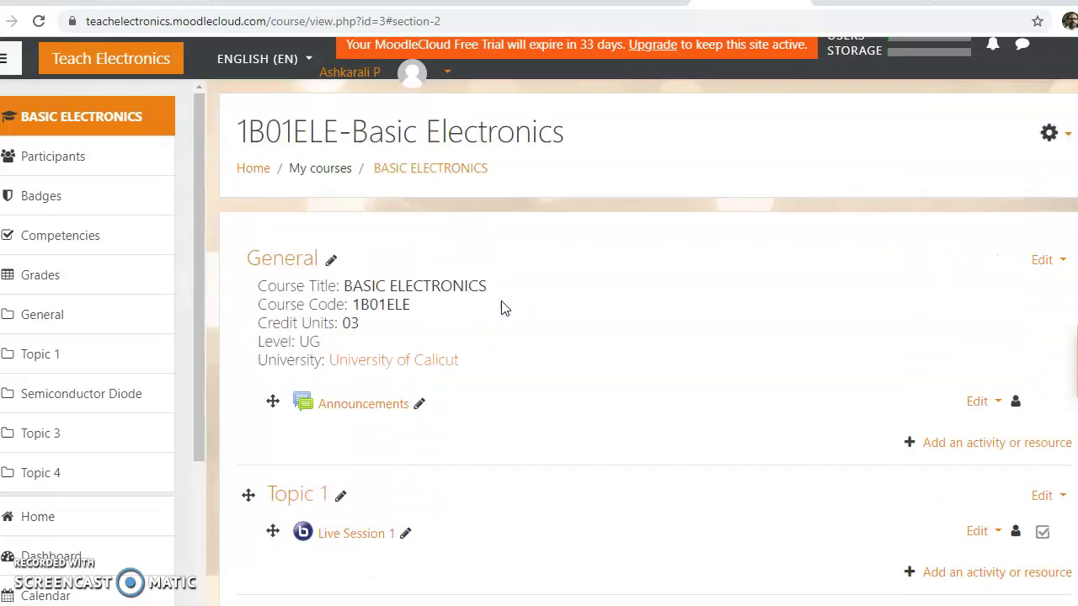
pyautogui.click(447, 74)
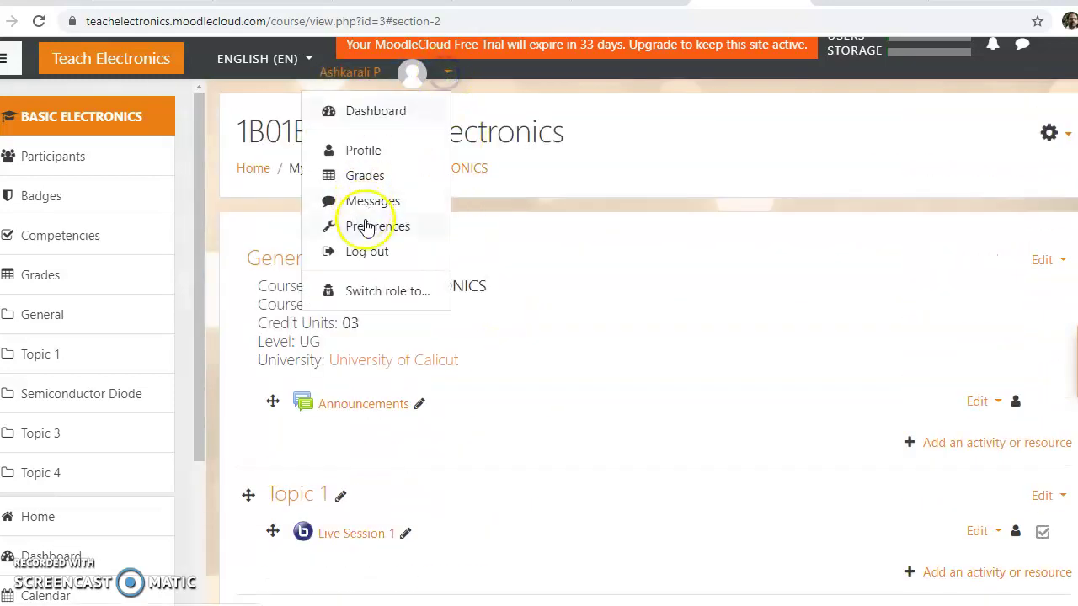
pyautogui.click(378, 293)
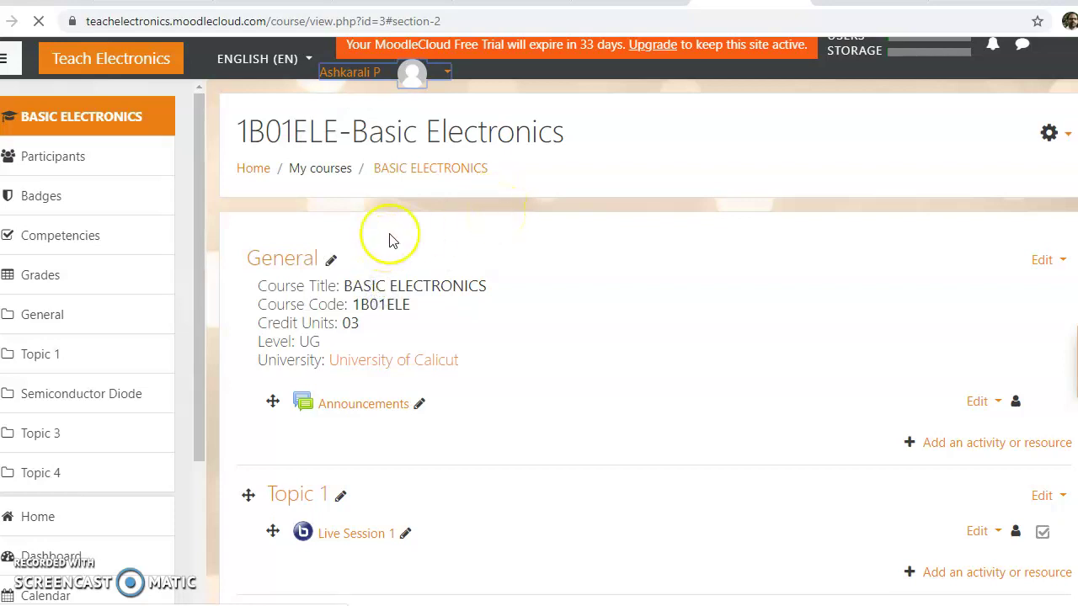
# - Switch to the Student role and scroll down to the Semiconductor Diode section
pyautogui.scroll(-2, 458, 416)
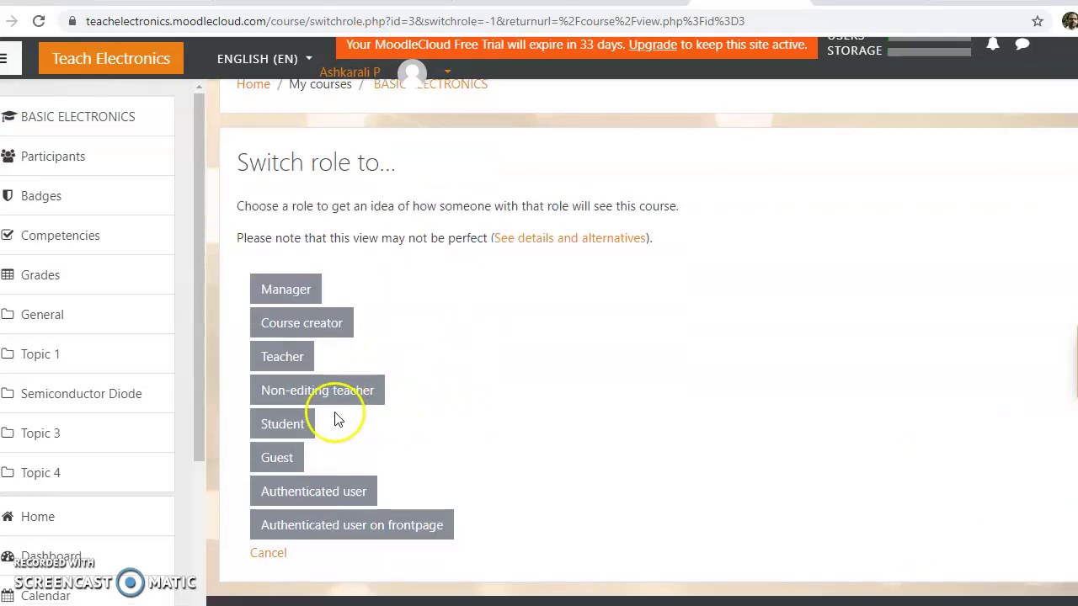
pyautogui.click(283, 426)
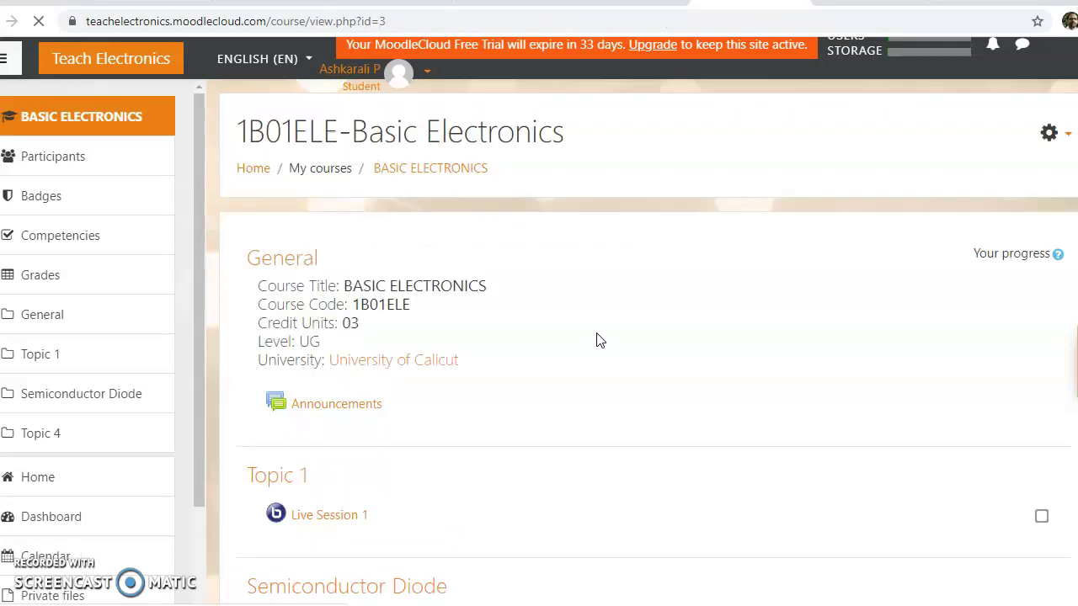
pyautogui.scroll(-3, 597, 340)
pyautogui.scroll(-2, 597, 340)
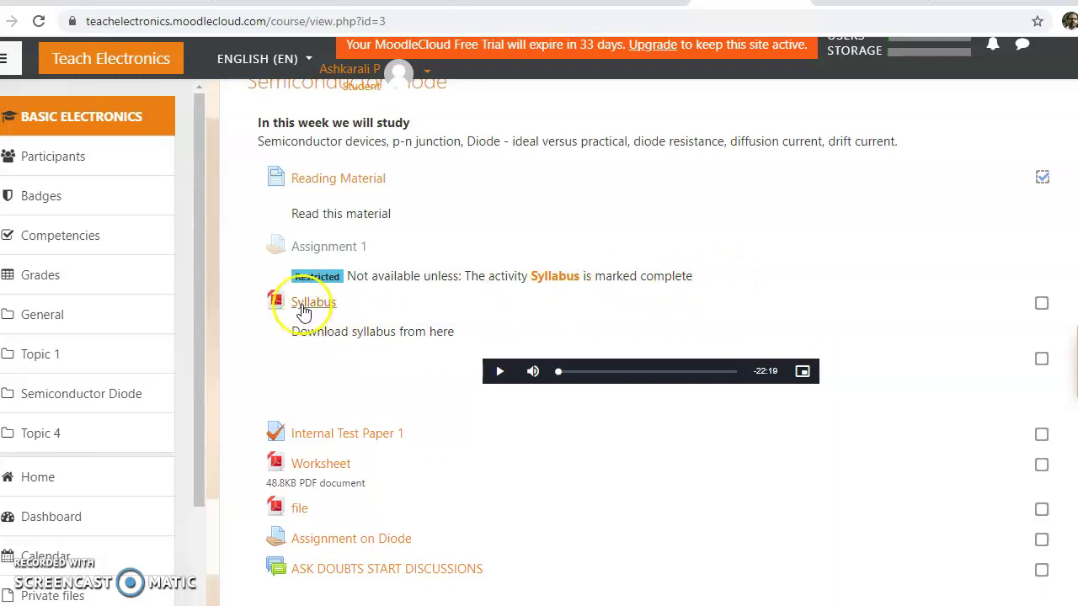
# - Tick the Syllabus completion checkbox in the student view
pyautogui.click(1042, 304)
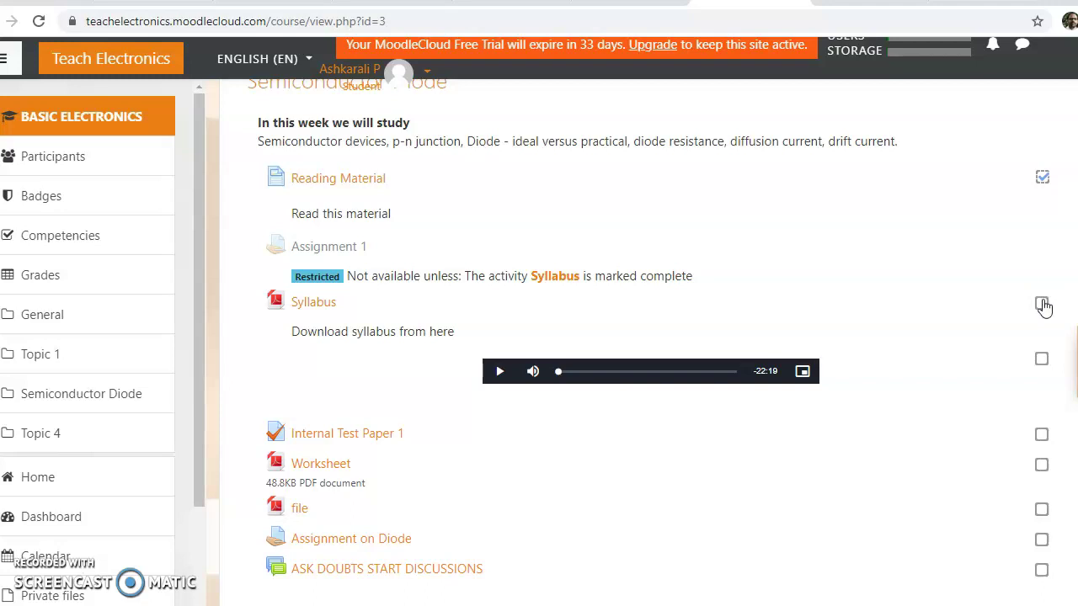
pyautogui.click(1042, 305)
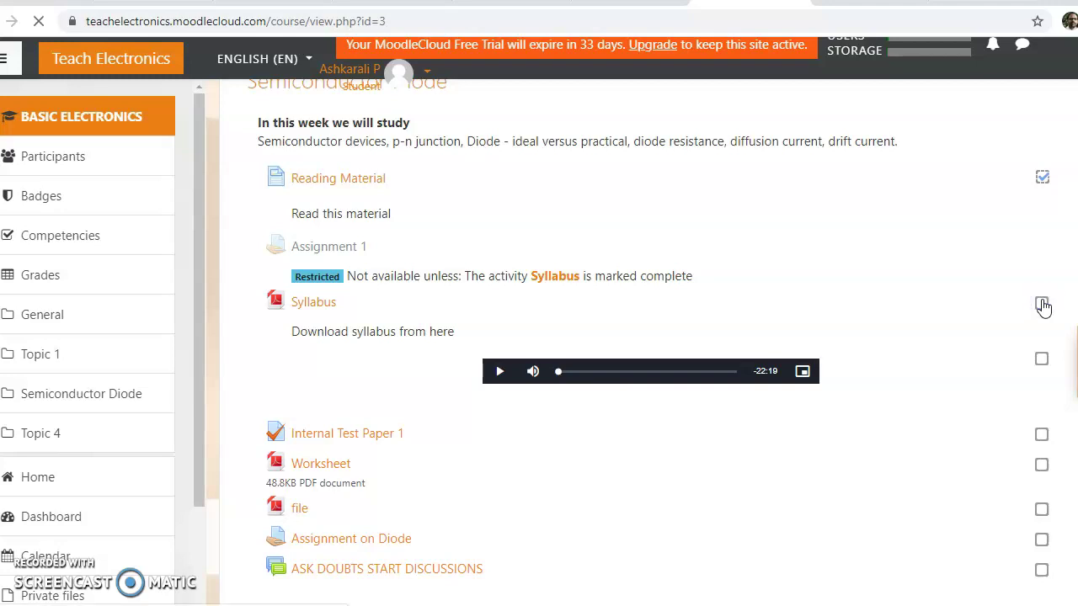